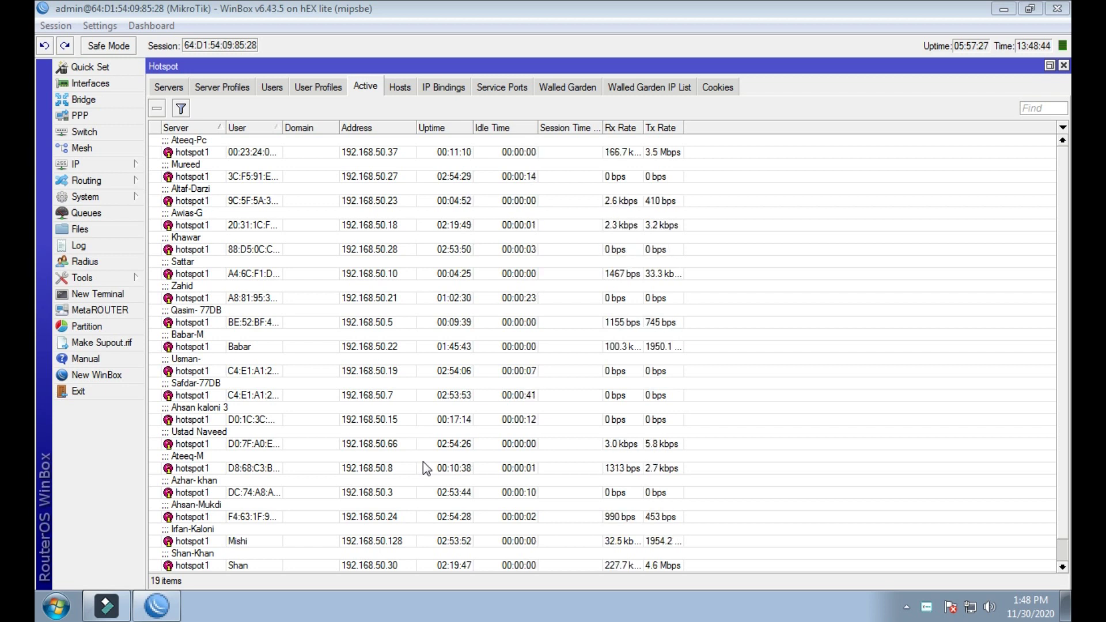
click(363, 277)
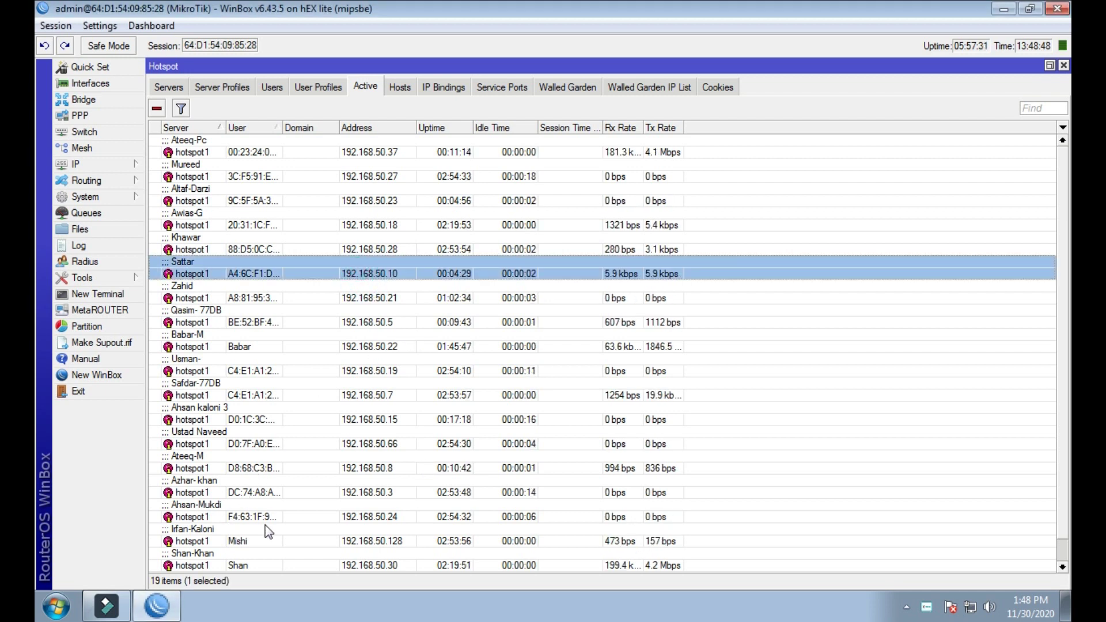
click(1003, 8)
right_click(634, 257)
click(656, 296)
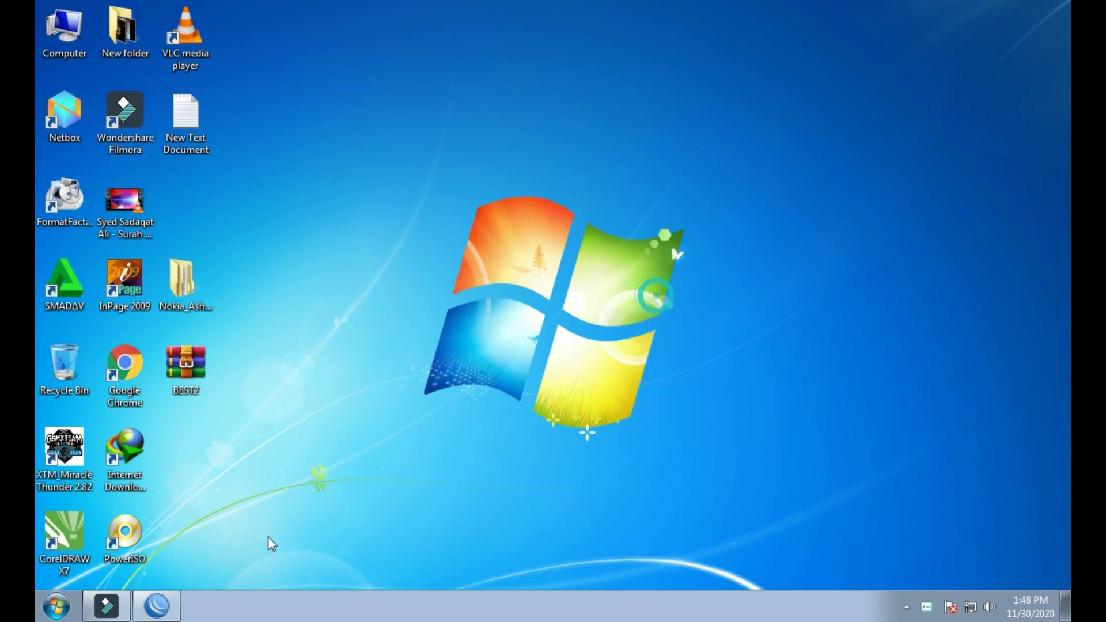
click(156, 606)
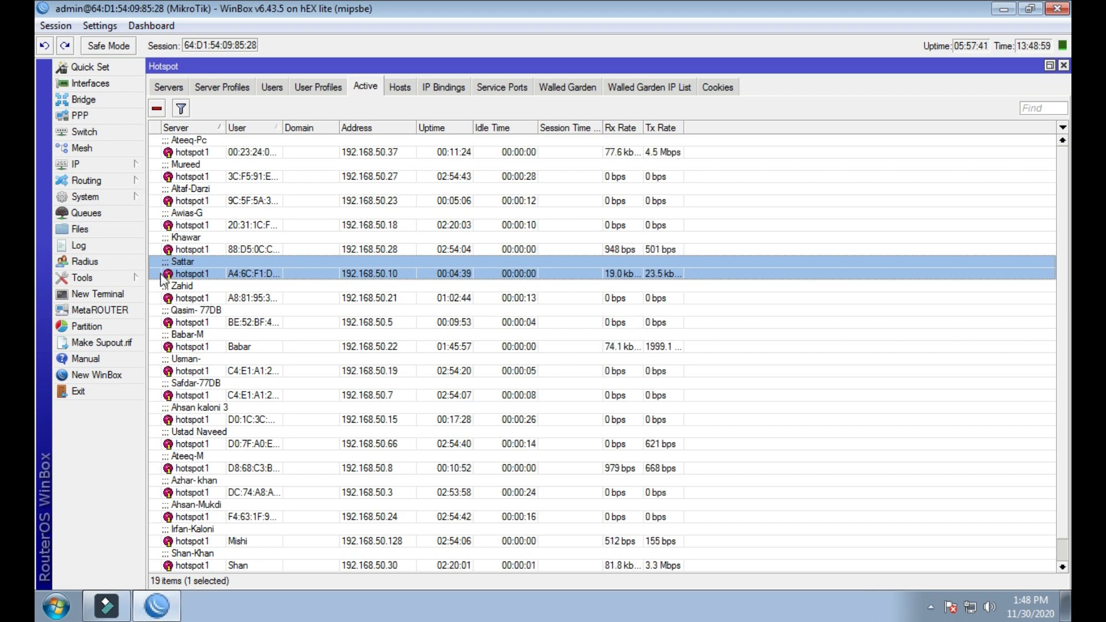
Open the router's file list and shrink the main window so that the file list sits beside the free desktop area
click(98, 232)
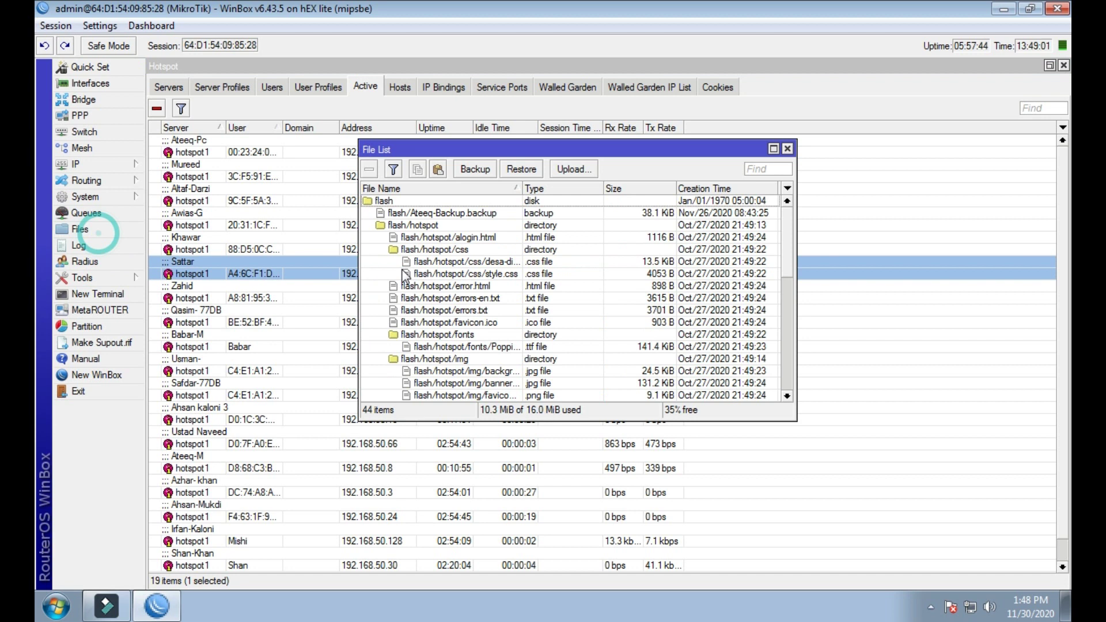
click(1024, 13)
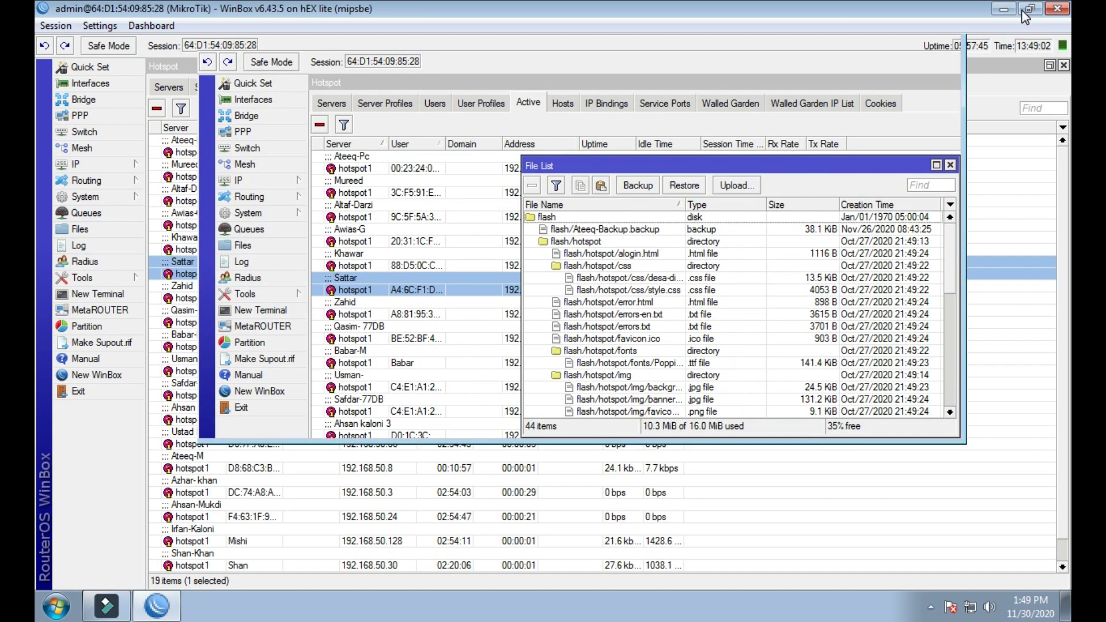
drag(657, 165, 544, 123)
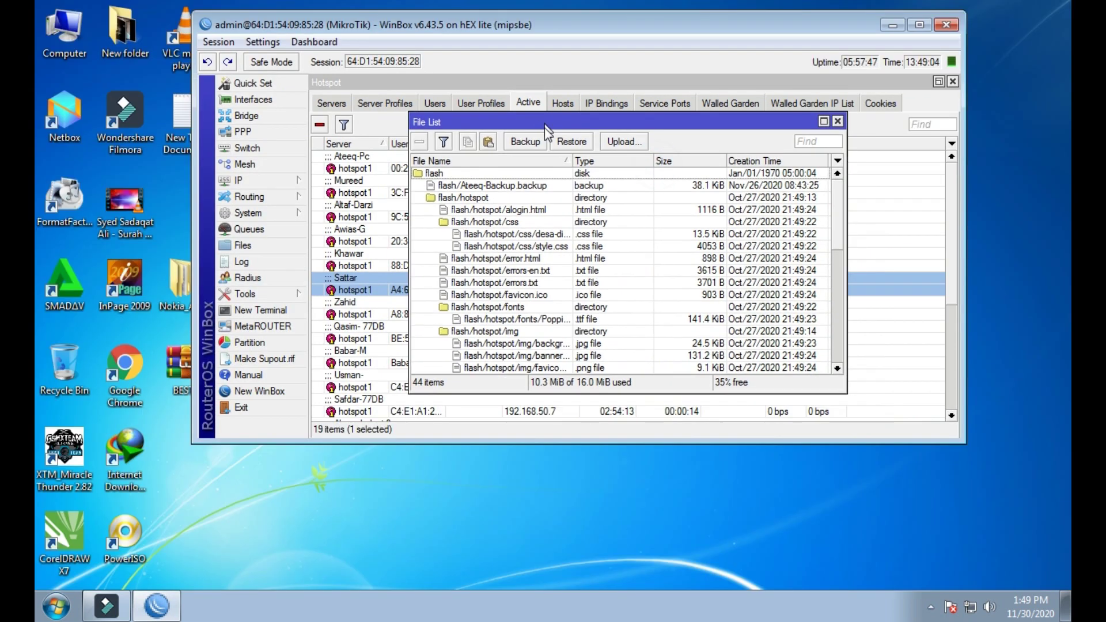
Download the .backup file from the router's flash folder onto the Windows desktop and close the file list
click(493, 190)
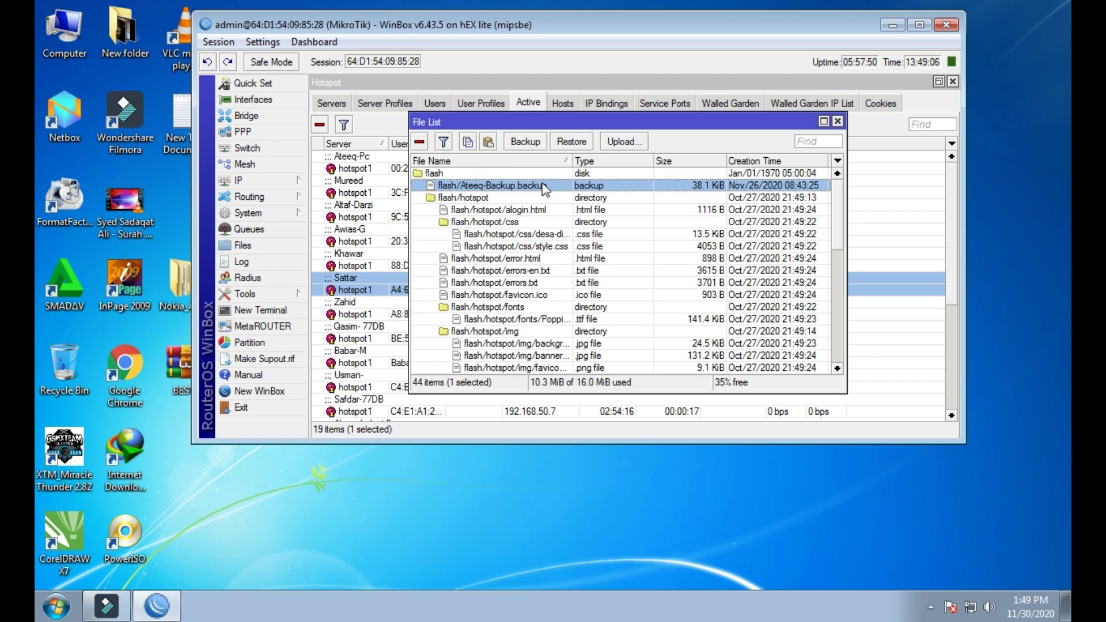
drag(514, 187, 876, 452)
drag(997, 504, 996, 504)
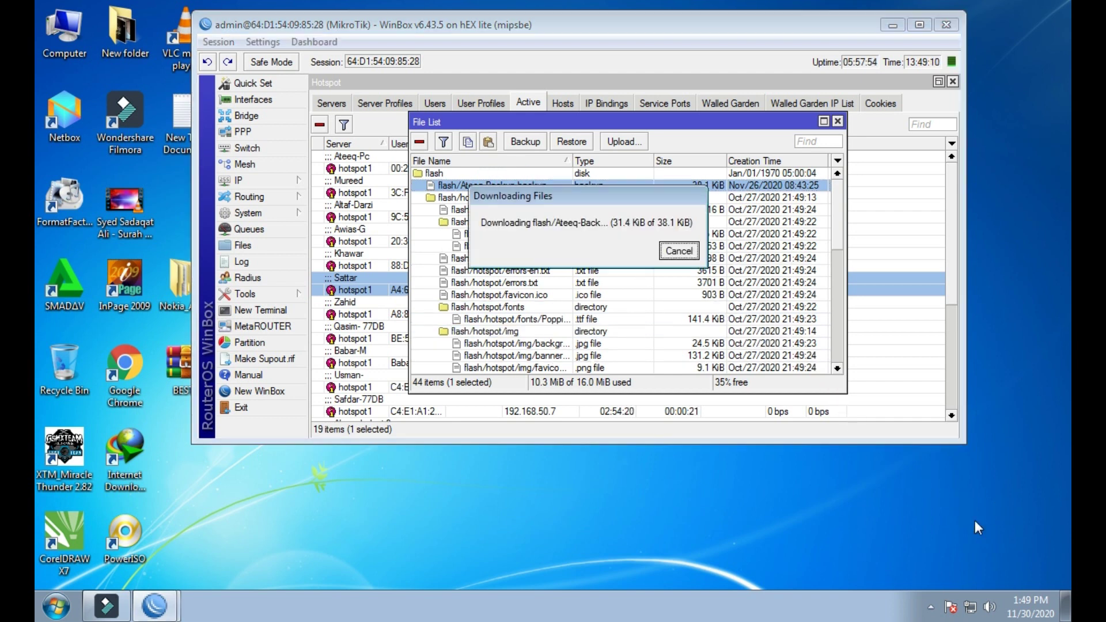
click(866, 468)
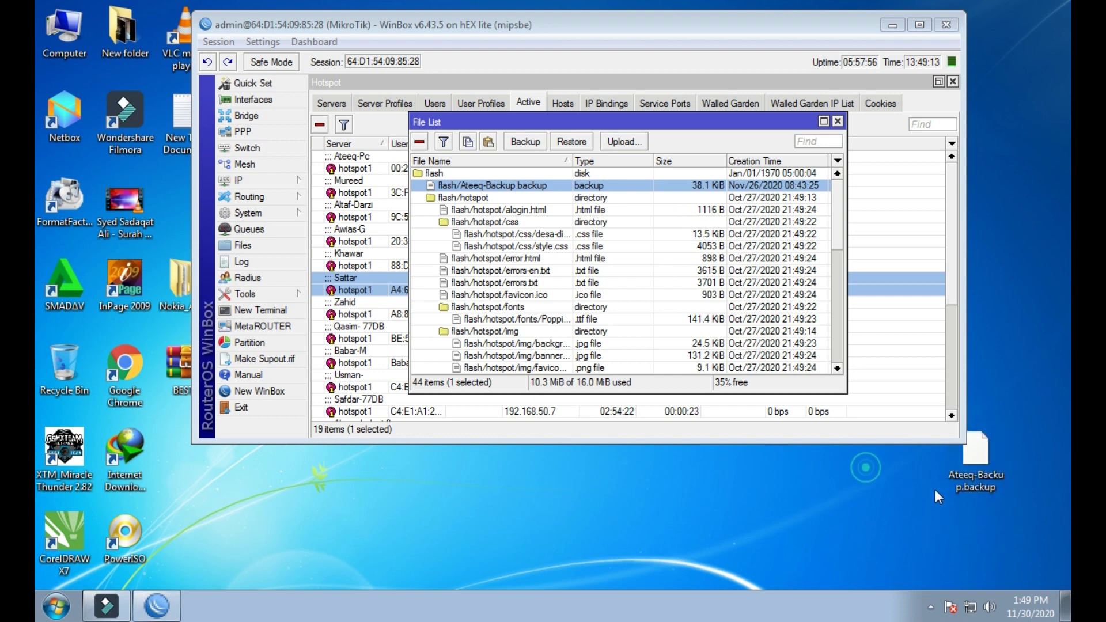
click(838, 123)
click(995, 442)
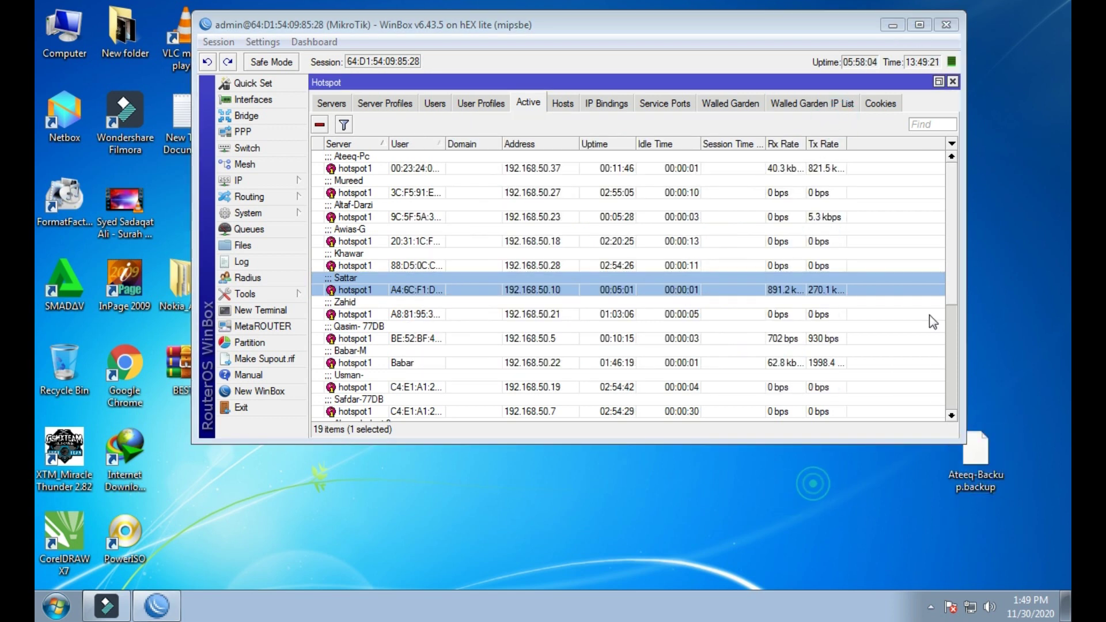
Minimize the router window, switch to Google Chrome and search the web for "winscp"
click(892, 25)
double_click(125, 368)
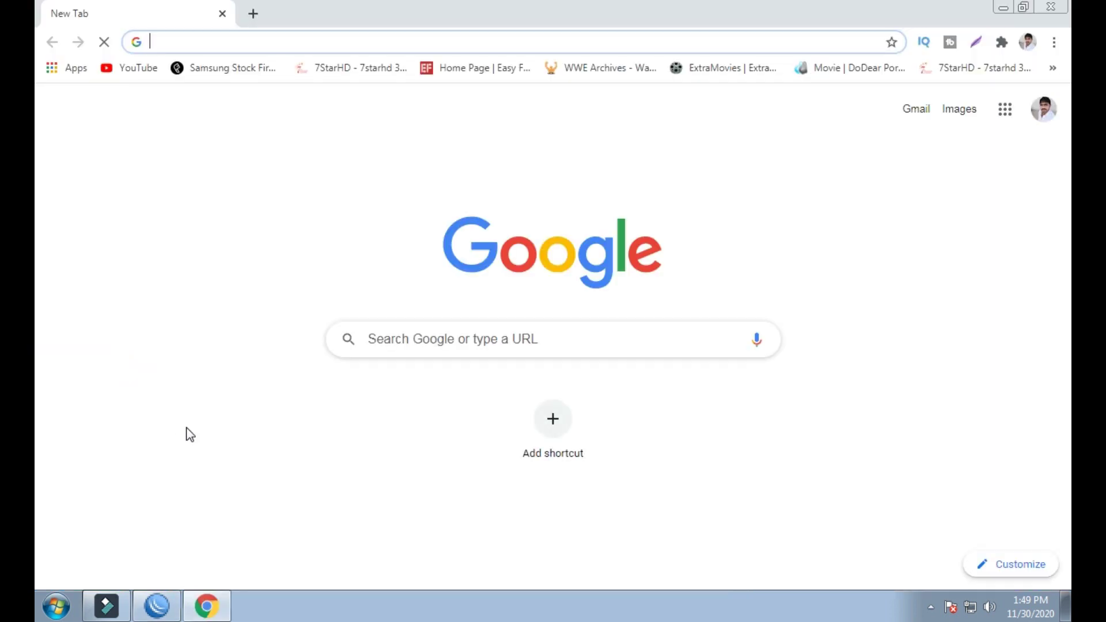
text(win)
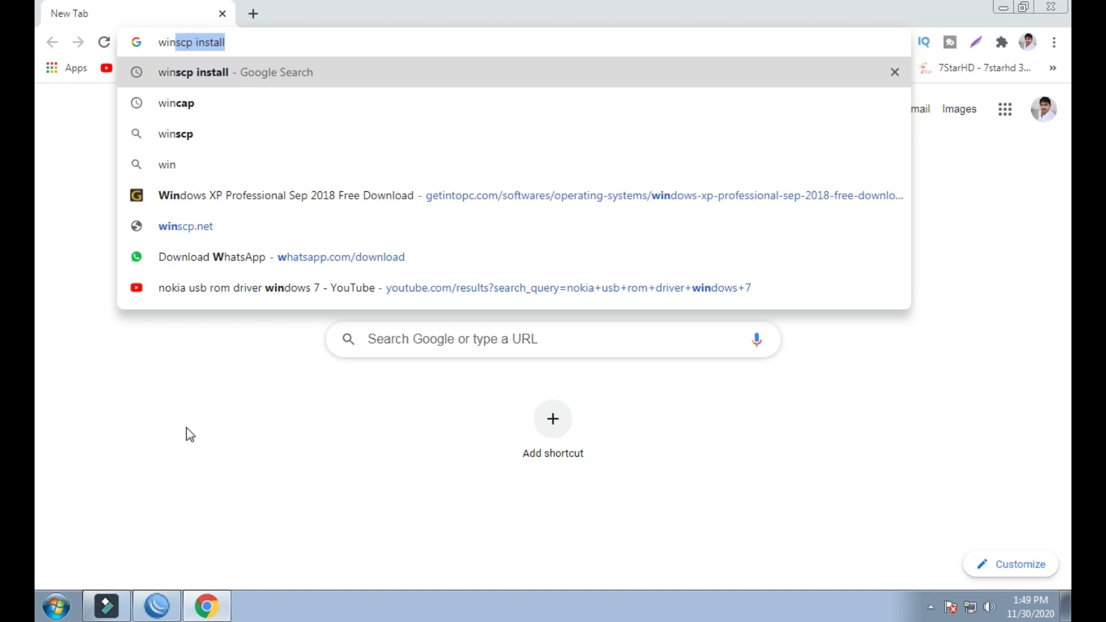
text(scp)
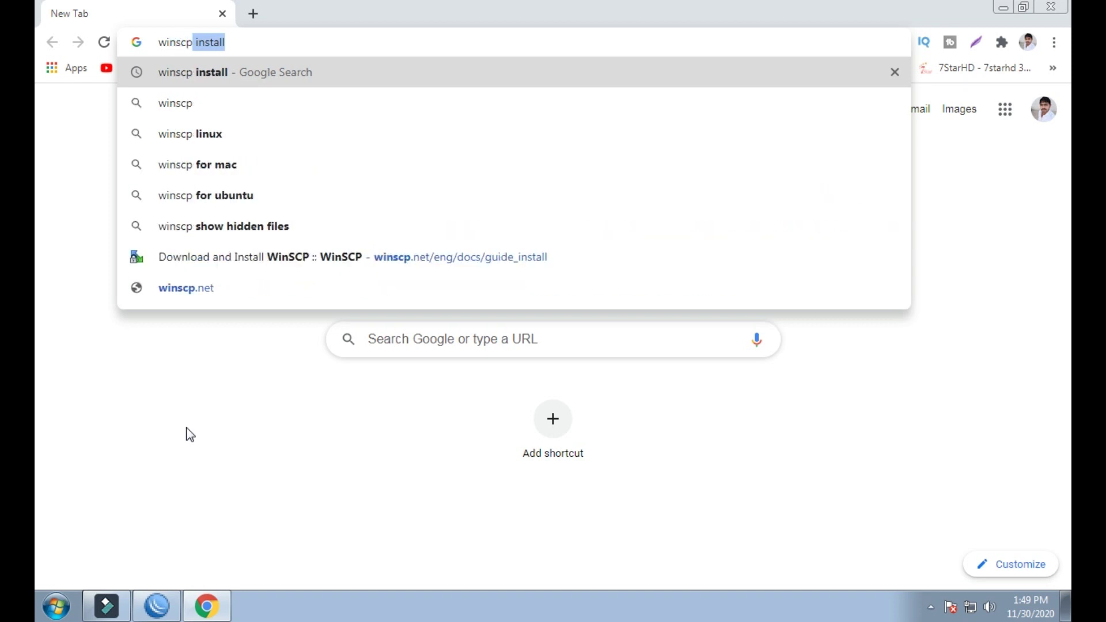
key(BackSpace)
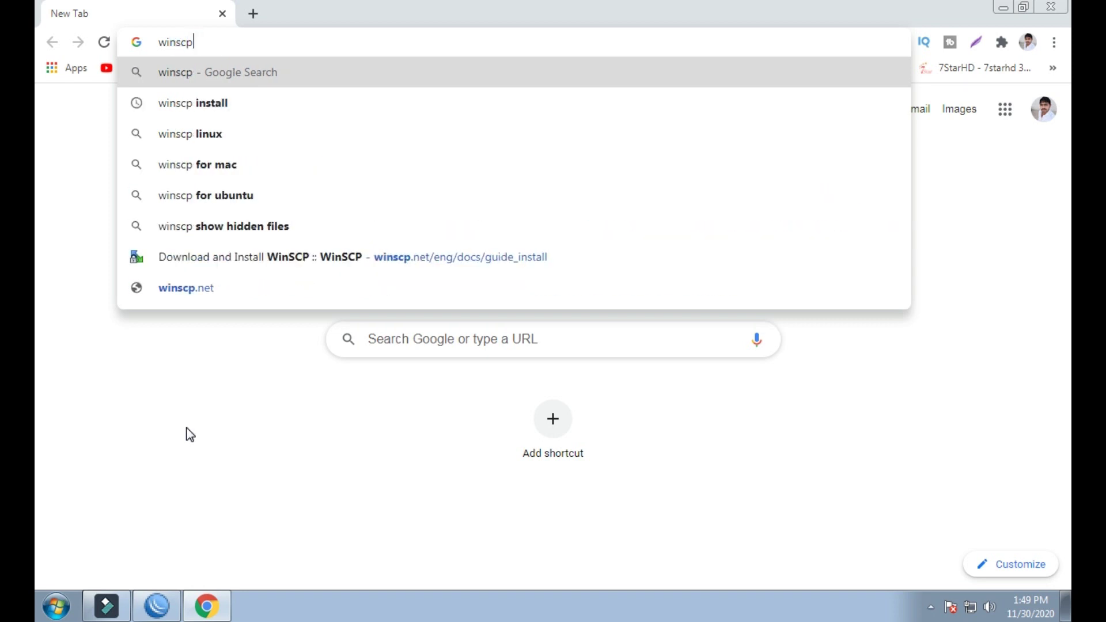
key(Return)
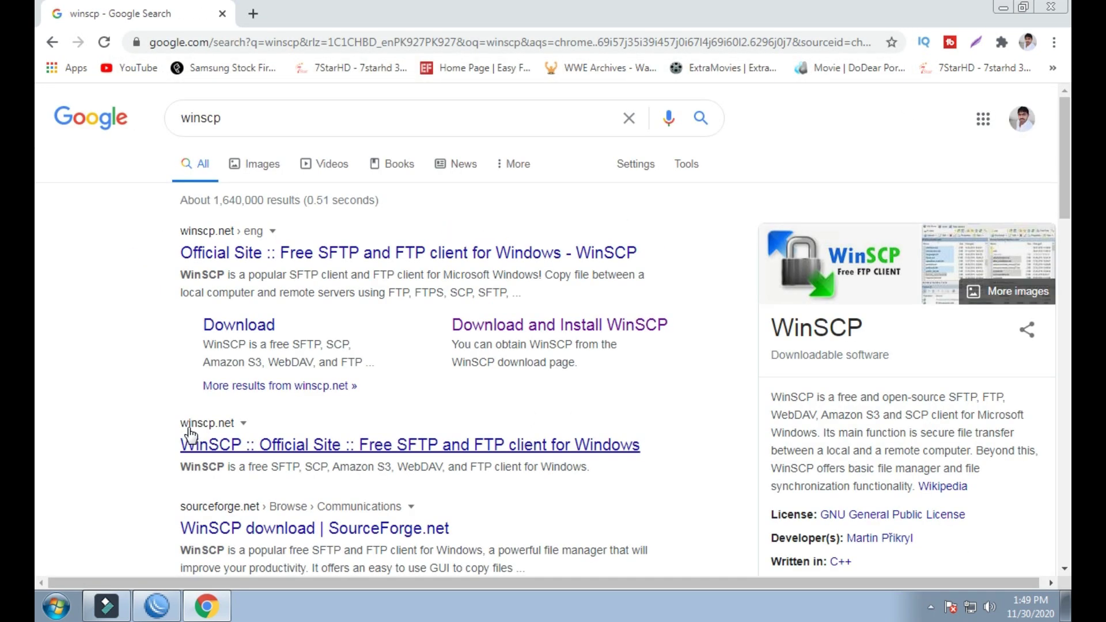
Refine the search to "winscp install" and open the "Download and Install WinSCP" guide on winscp.net
click(255, 111)
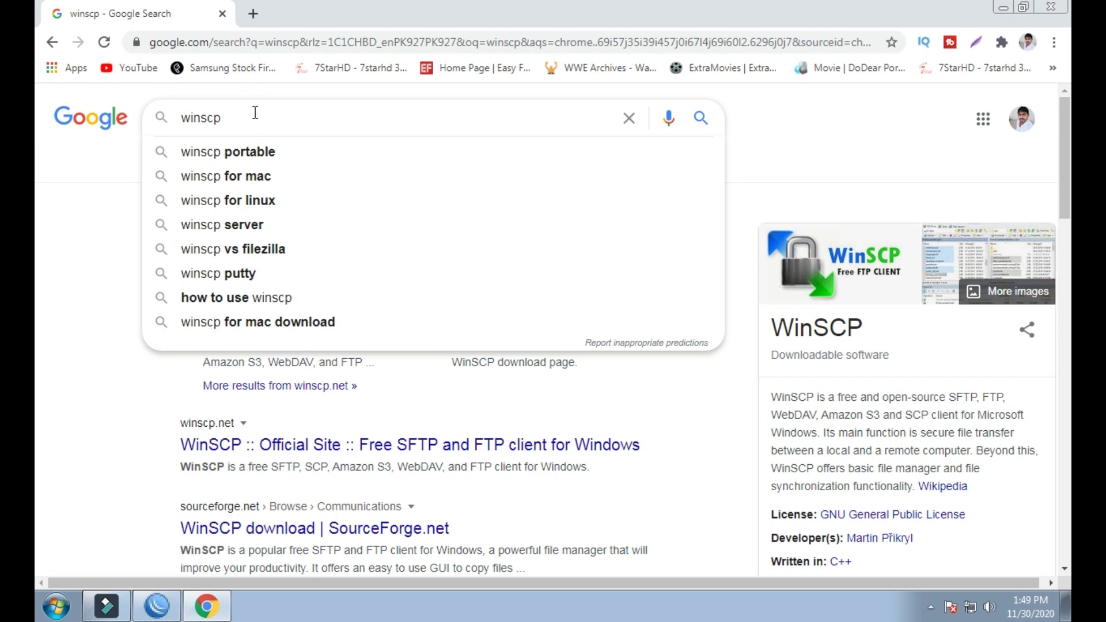
text(i)
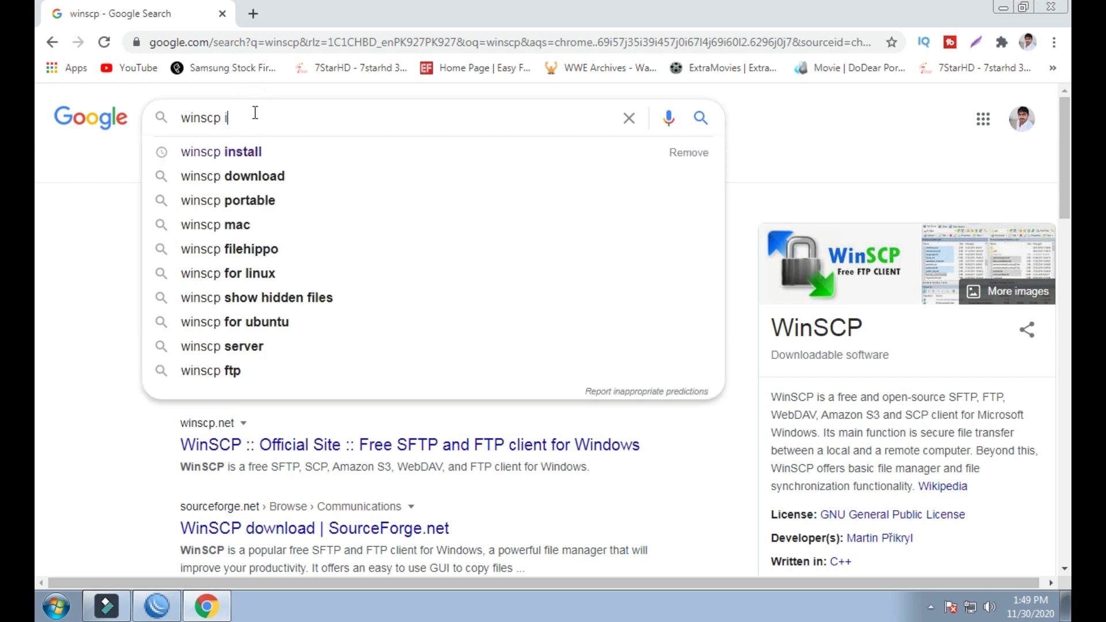
key(Down)
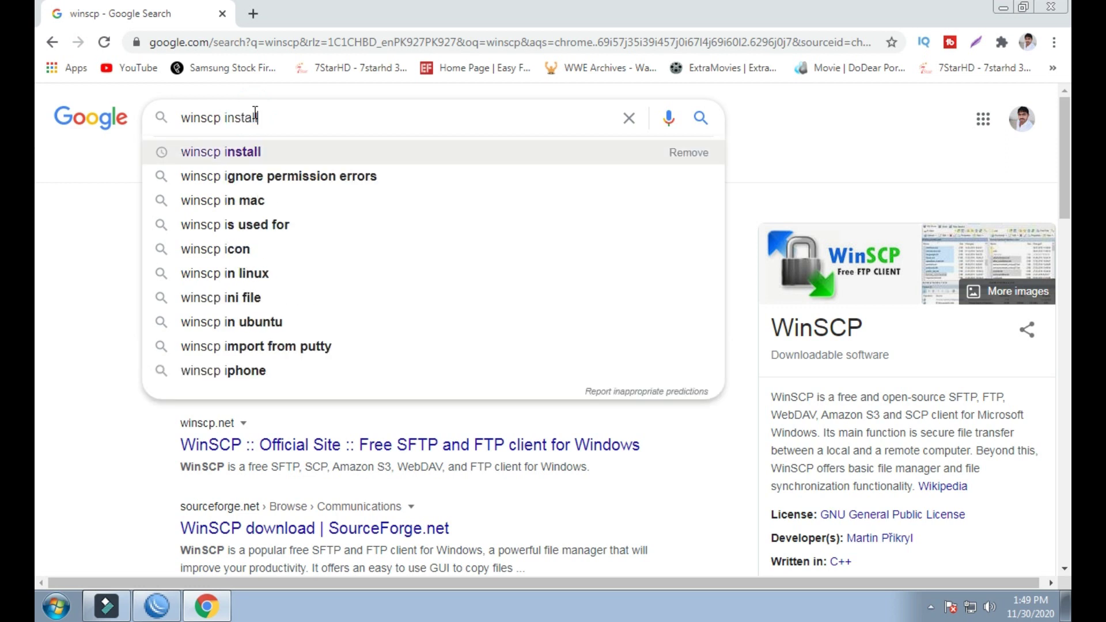
key(Return)
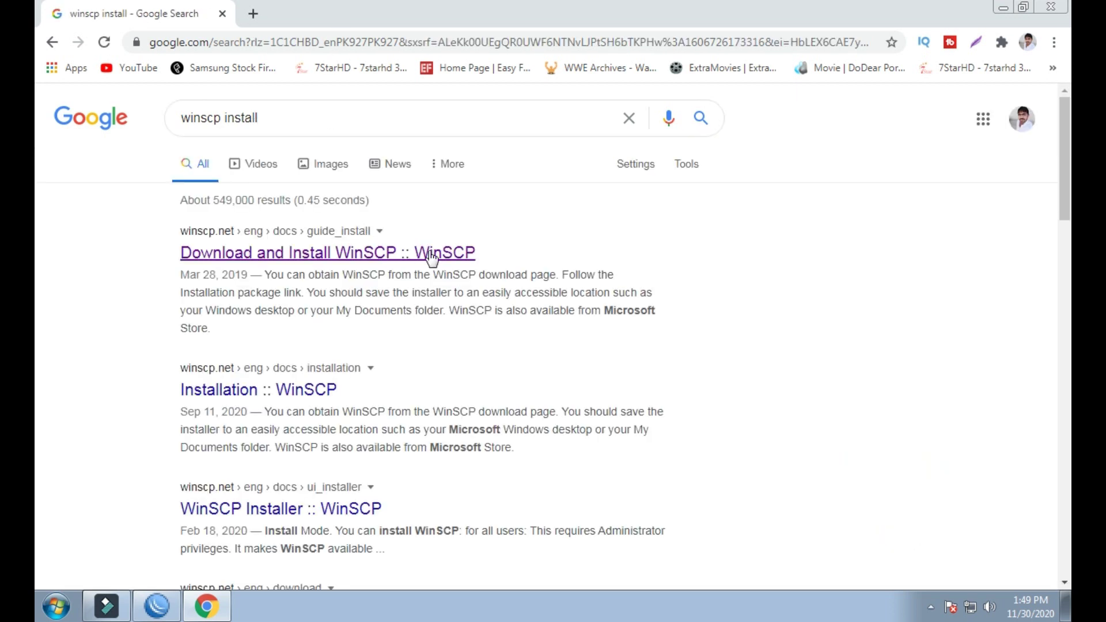
click(307, 256)
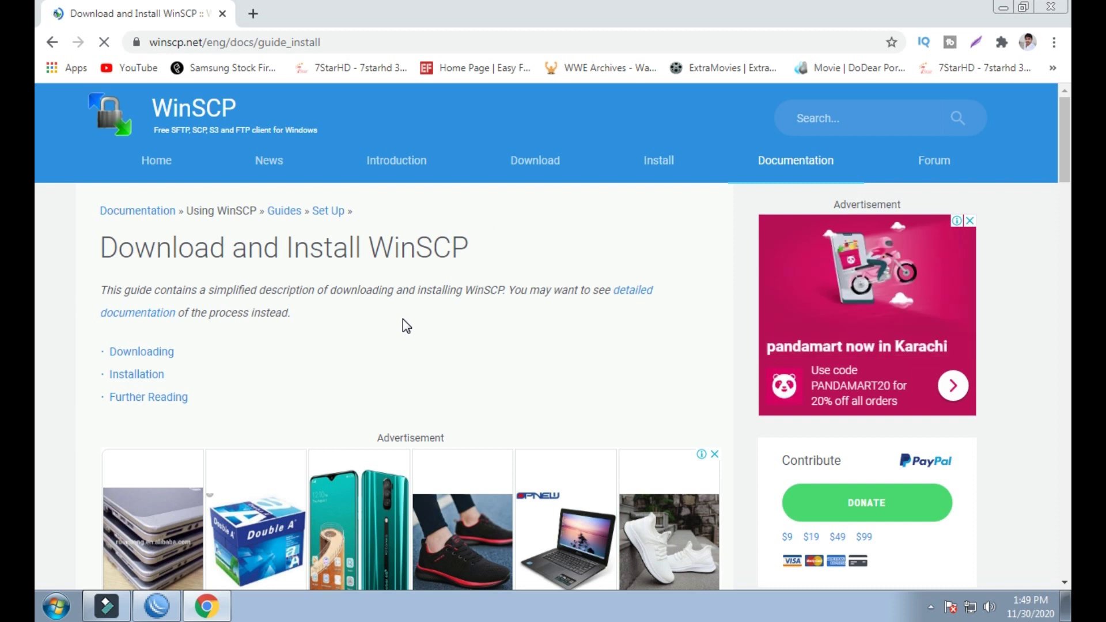
Examine the guide's Downloading and Installation sections for a way to get the WinSCP installer
scroll(405, 323, down, 20)
scroll(409, 324, down, 5)
scroll(409, 325, up, 10)
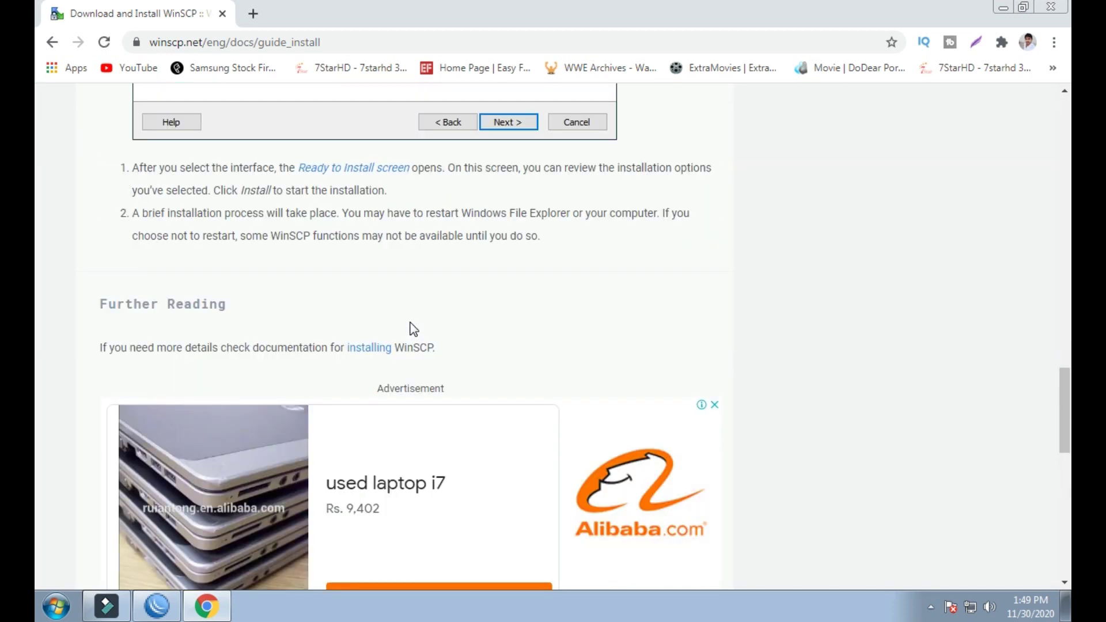
scroll(410, 328, up, 20)
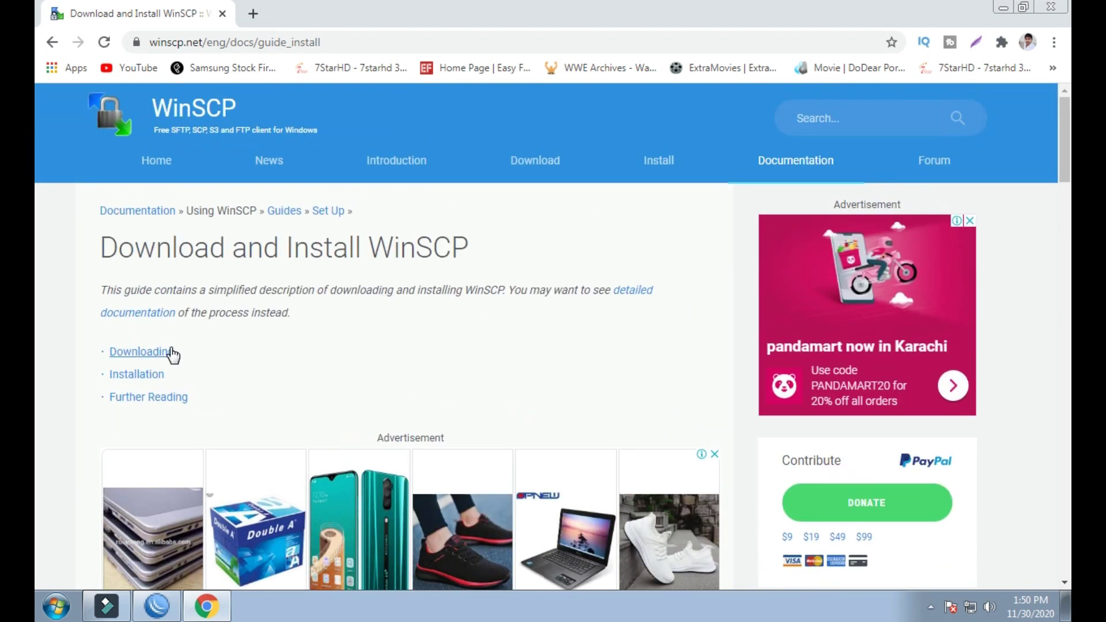
click(170, 352)
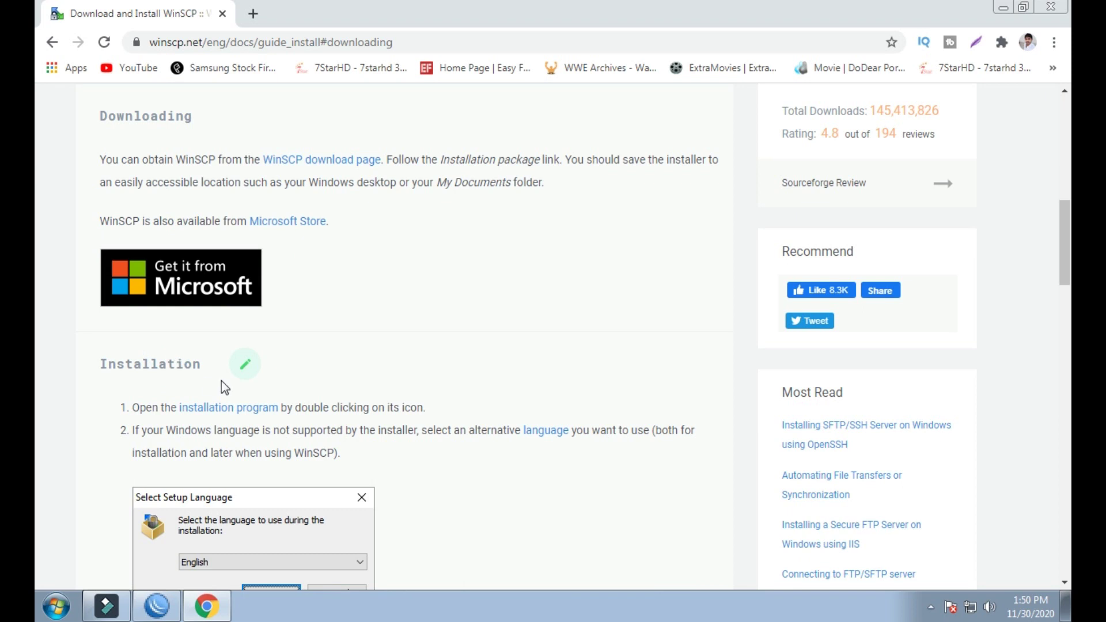
scroll(333, 380, up, 10)
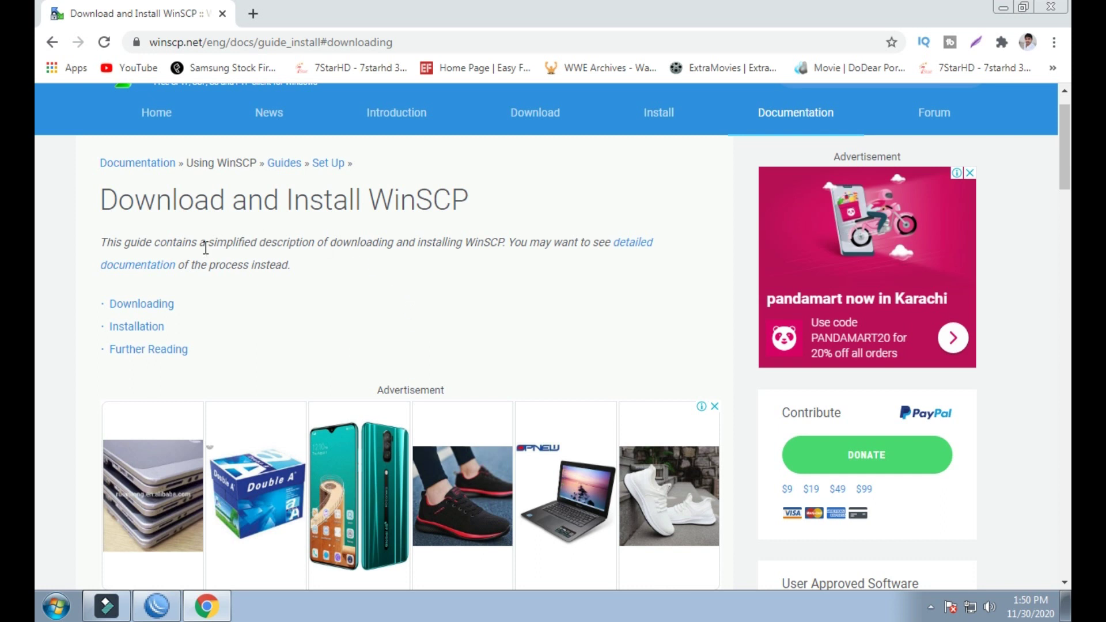
scroll(230, 323, up, 1)
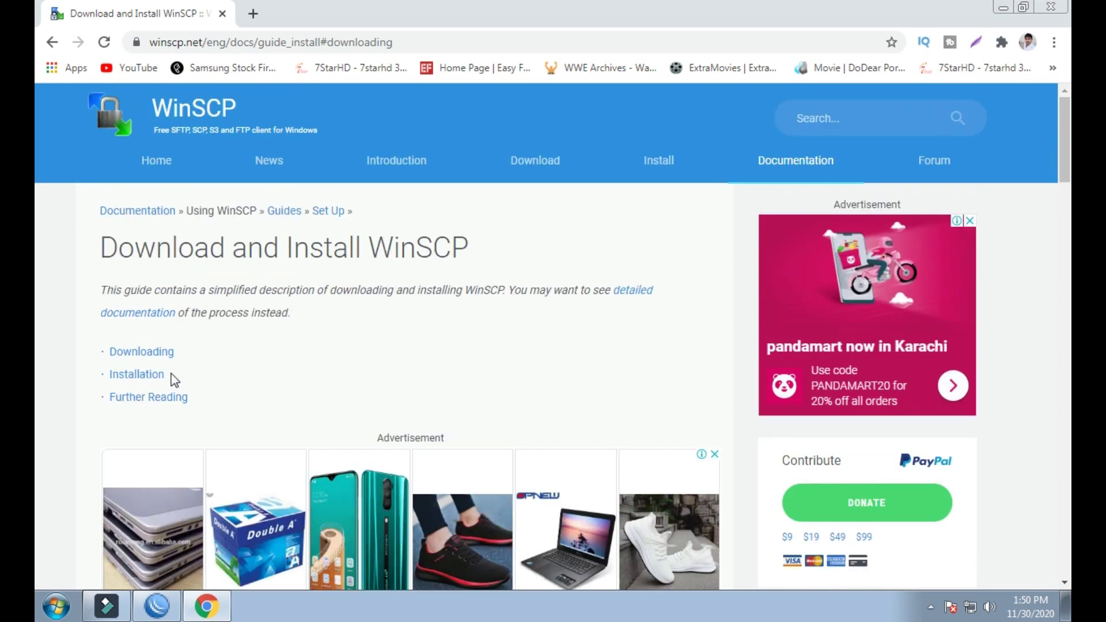
click(151, 364)
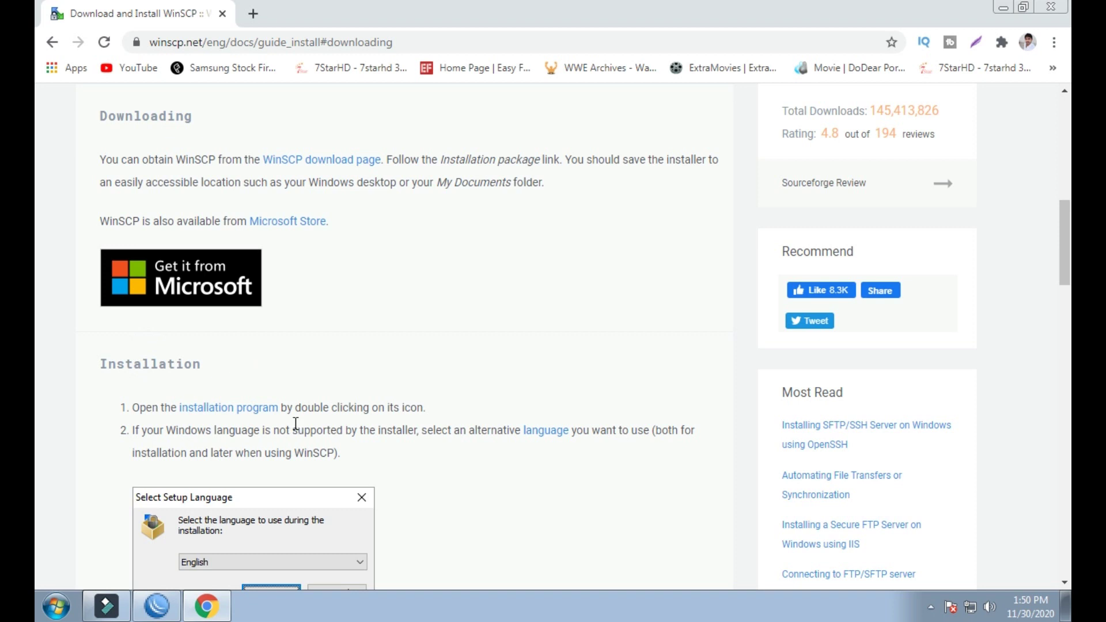
scroll(280, 419, down, 5)
scroll(300, 429, down, 2)
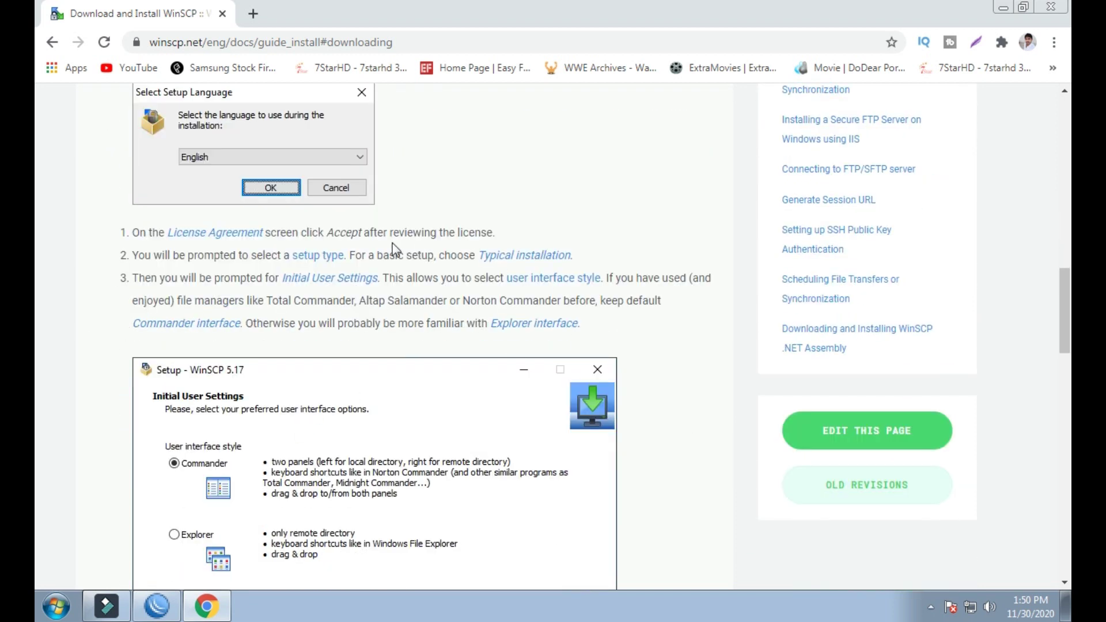
scroll(409, 415, down, 10)
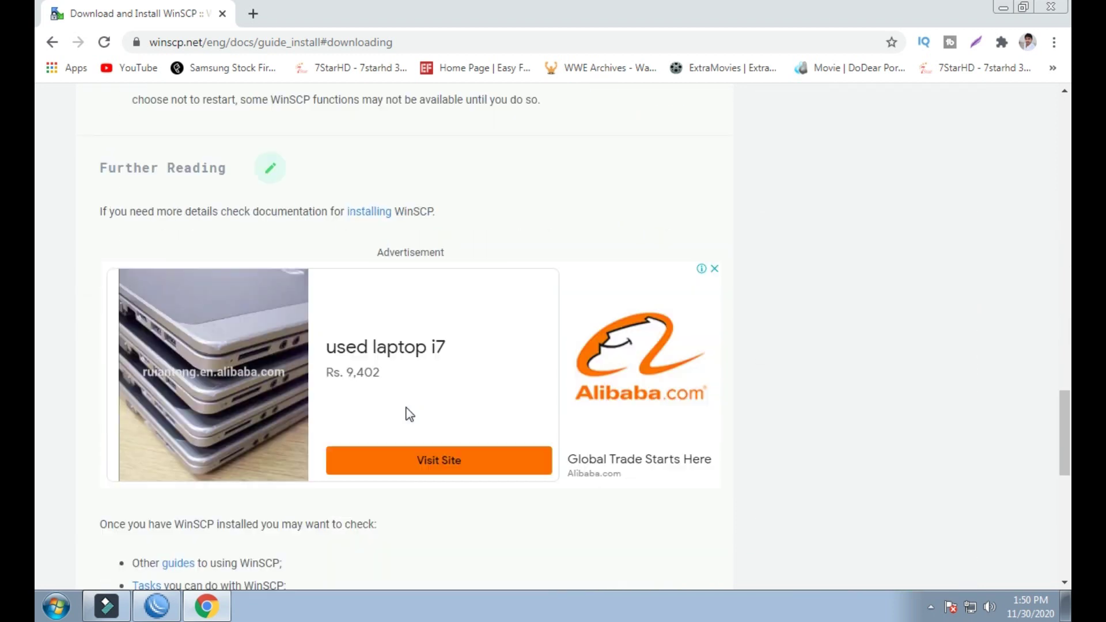
Open the detailed documentation on installing WinSCP, look through it and follow the download link in its Upgrading WinSCP section
click(379, 213)
scroll(448, 365, down, 4)
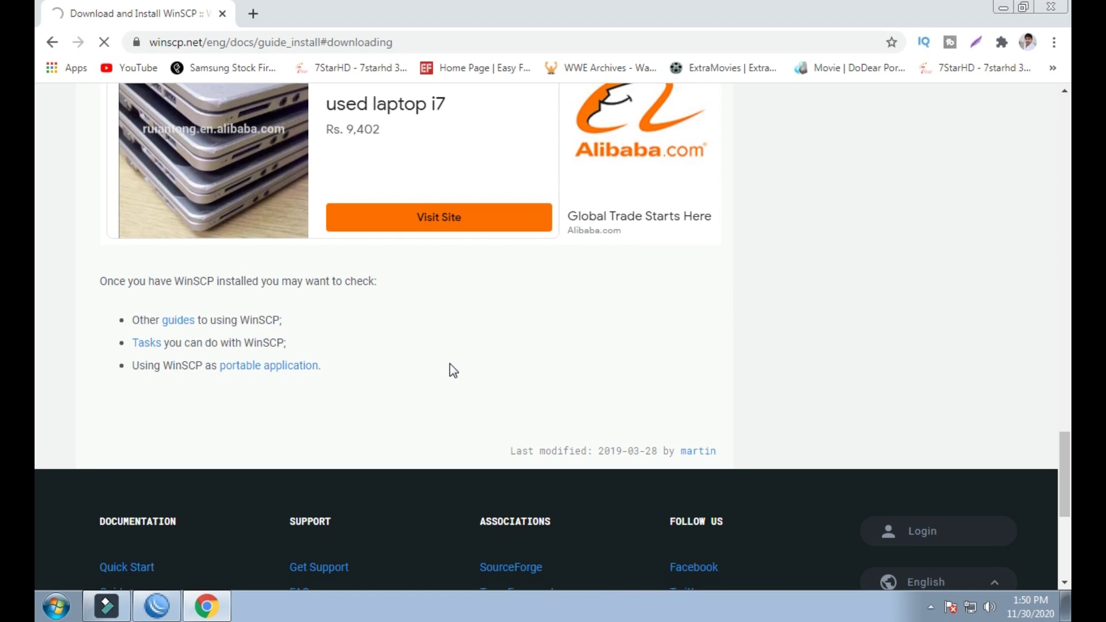
scroll(453, 360, down, 8)
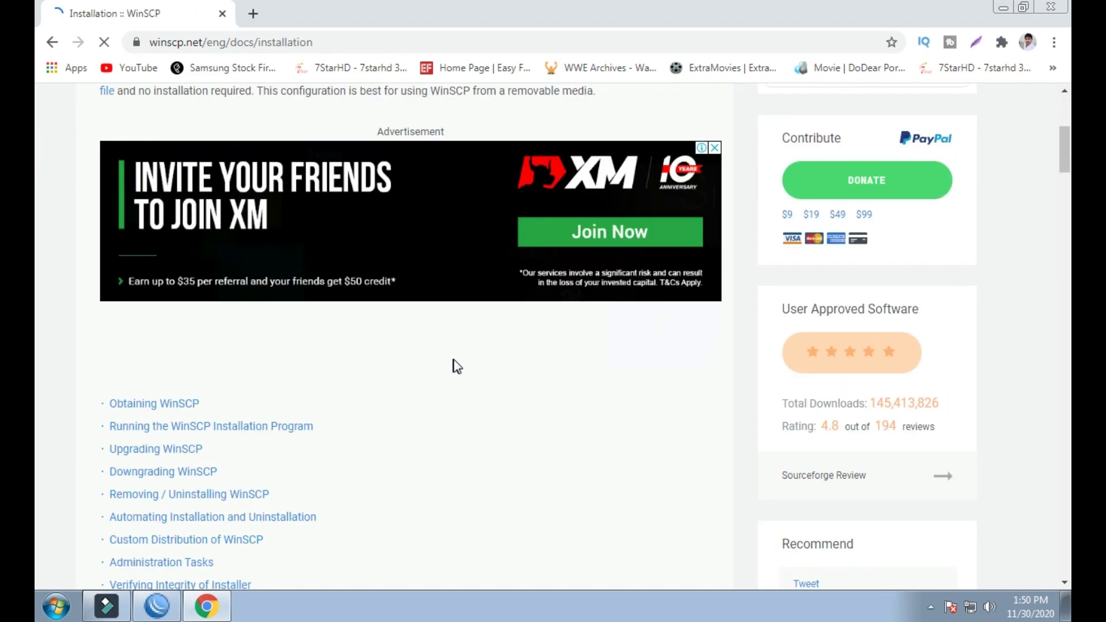
scroll(456, 365, down, 10)
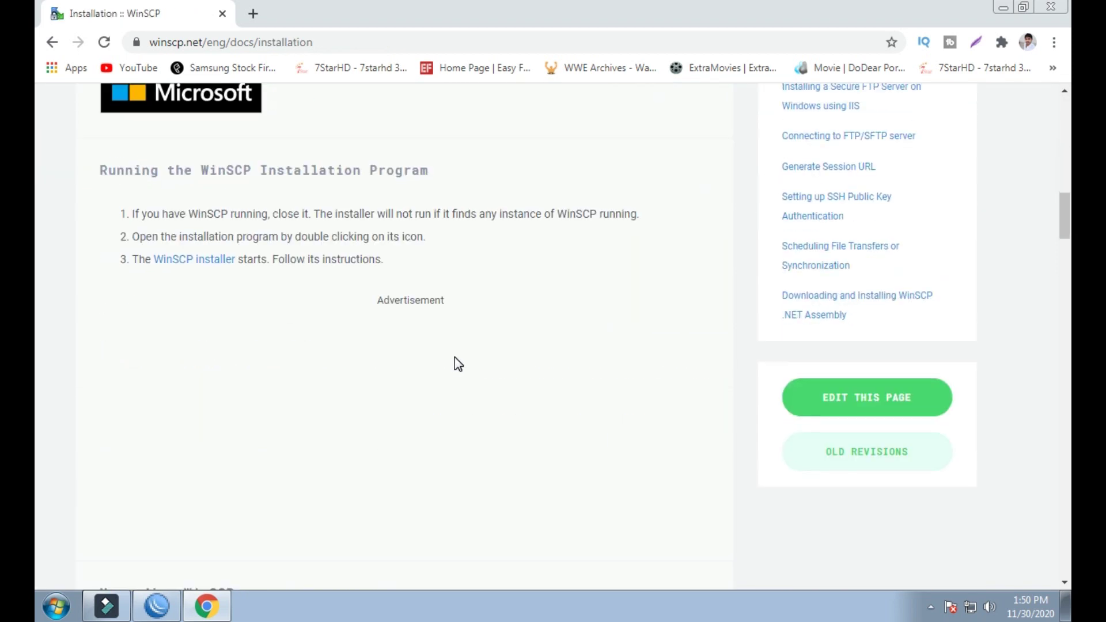
scroll(455, 357, down, 4)
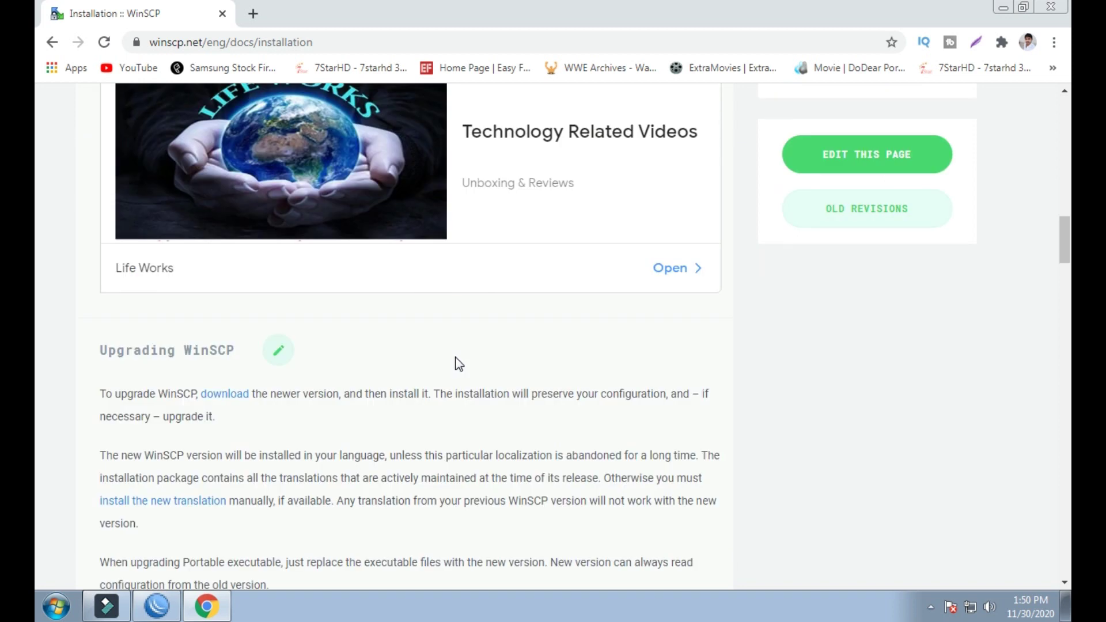
click(233, 397)
scroll(386, 395, up, 10)
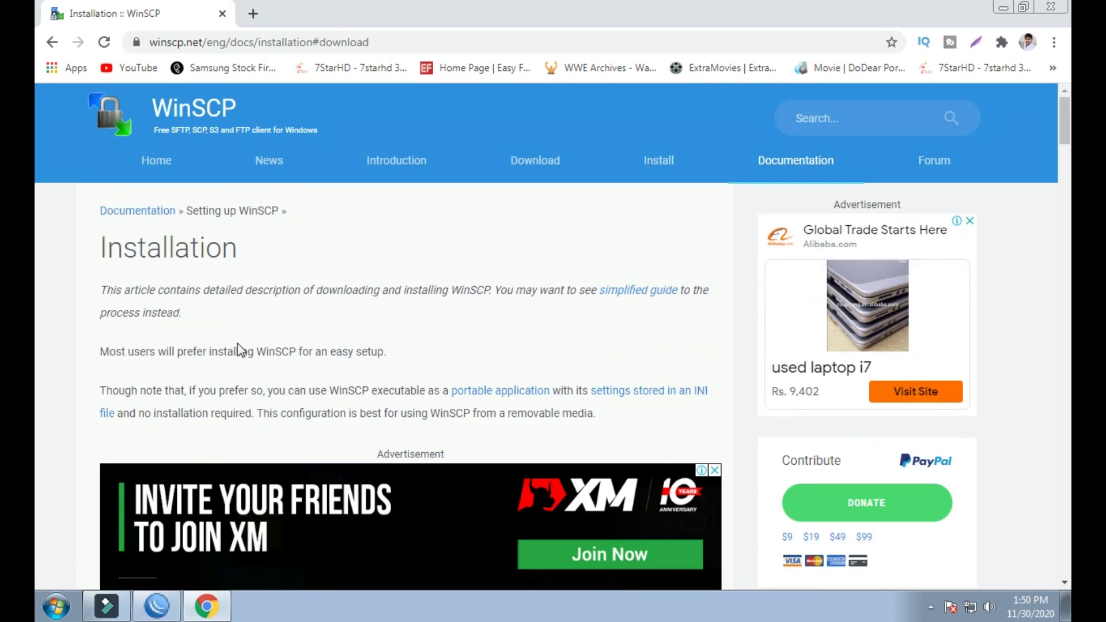
Search the web for "winscp install download" in a new browser tab
click(266, 13)
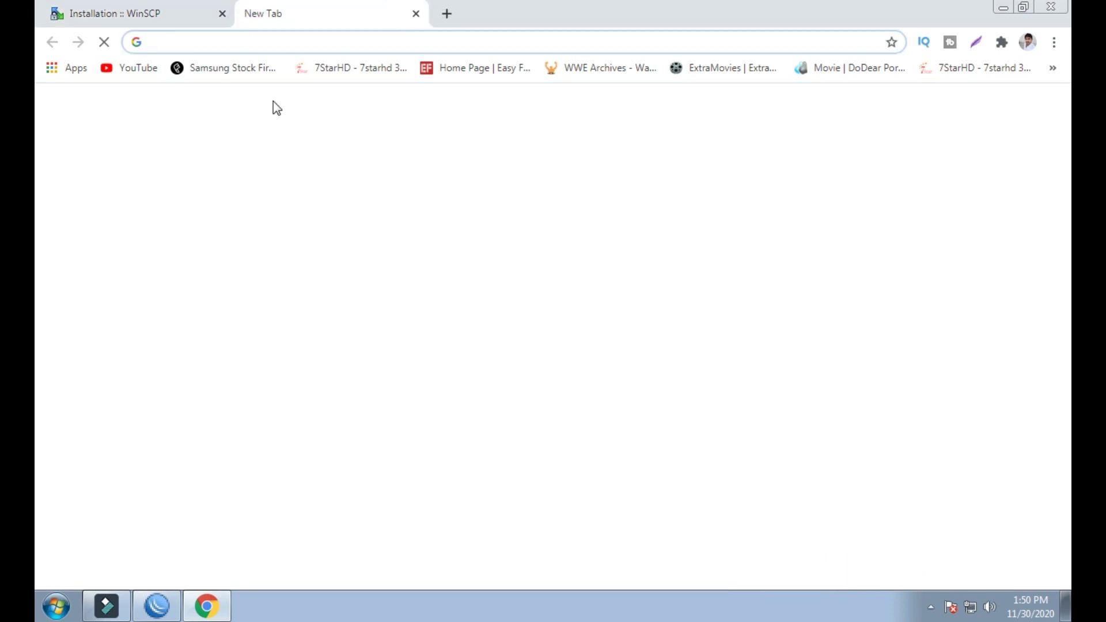
text(in)
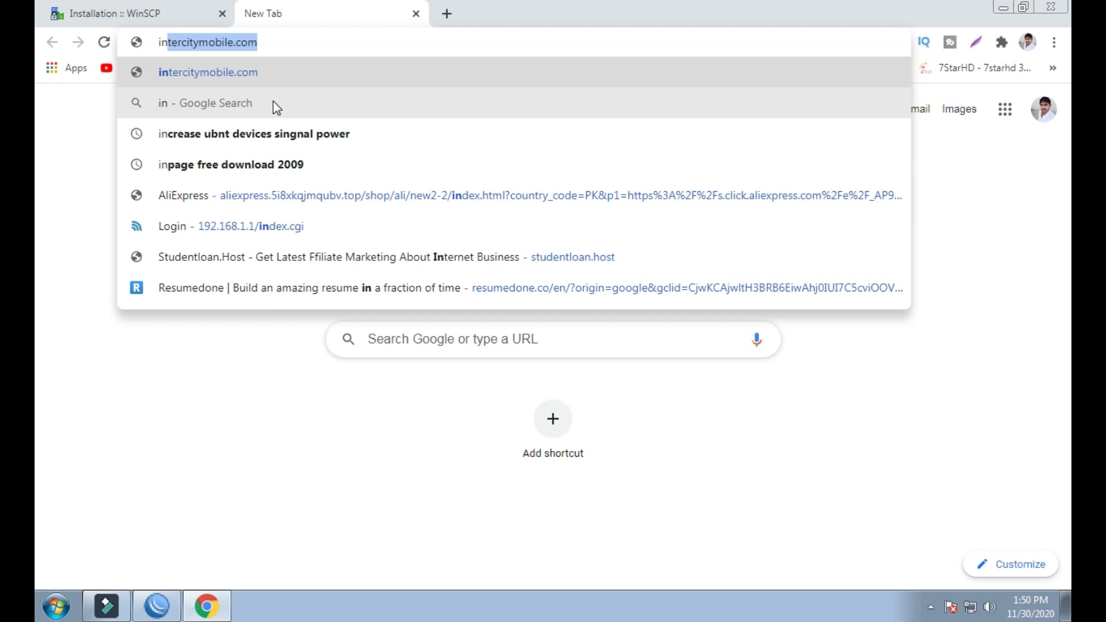
key(BackSpace)
key(BackSpace)
key(BackSpace)
text(w)
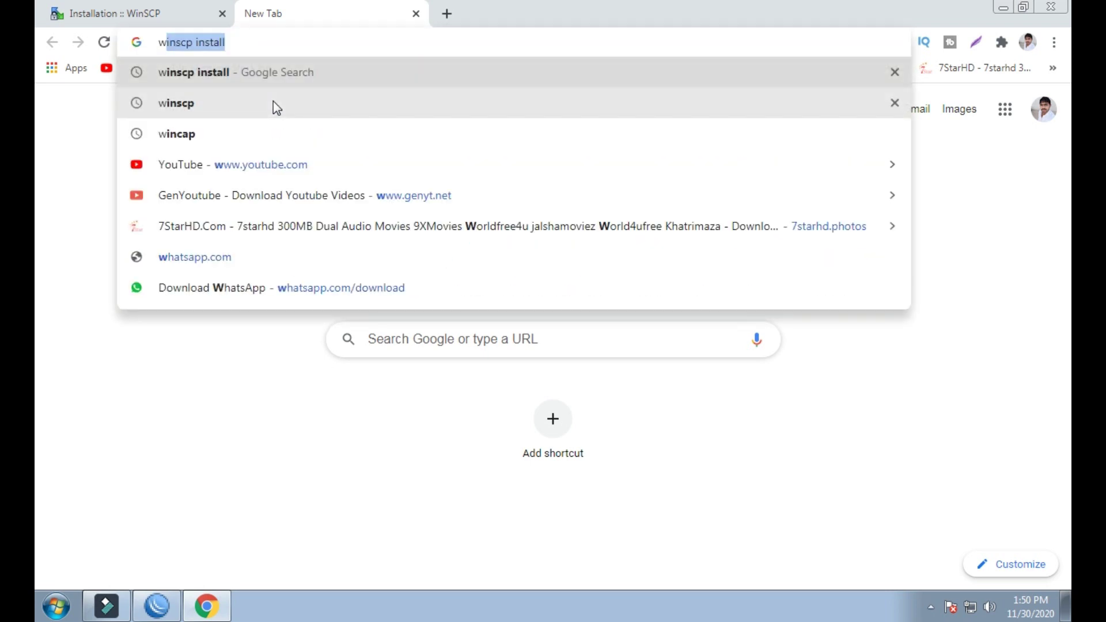
text(inscp install)
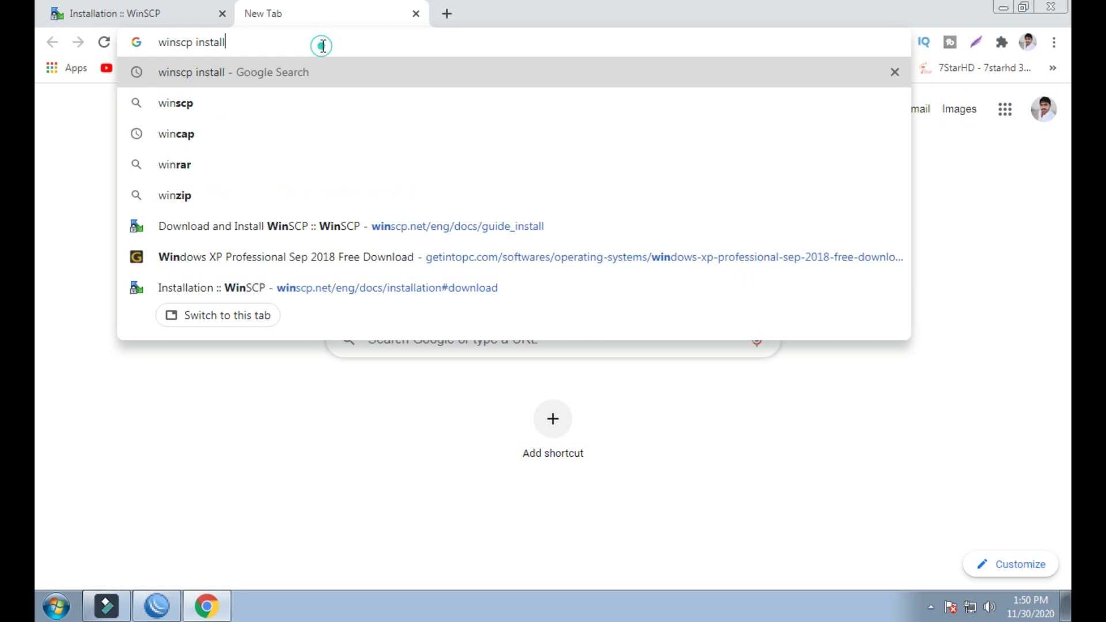
click(322, 44)
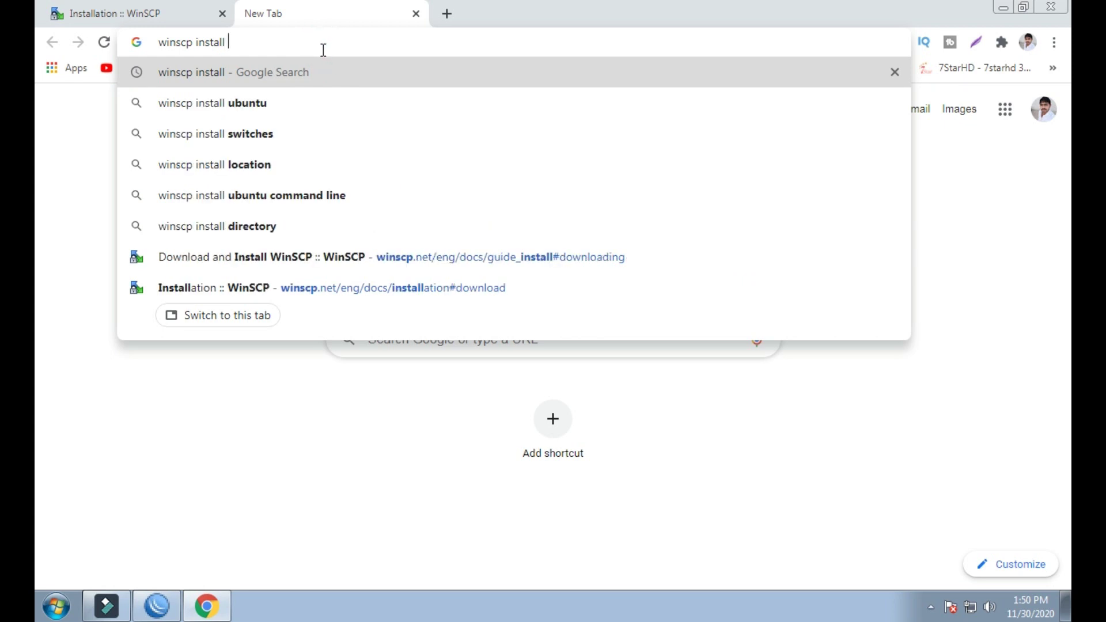
text(do)
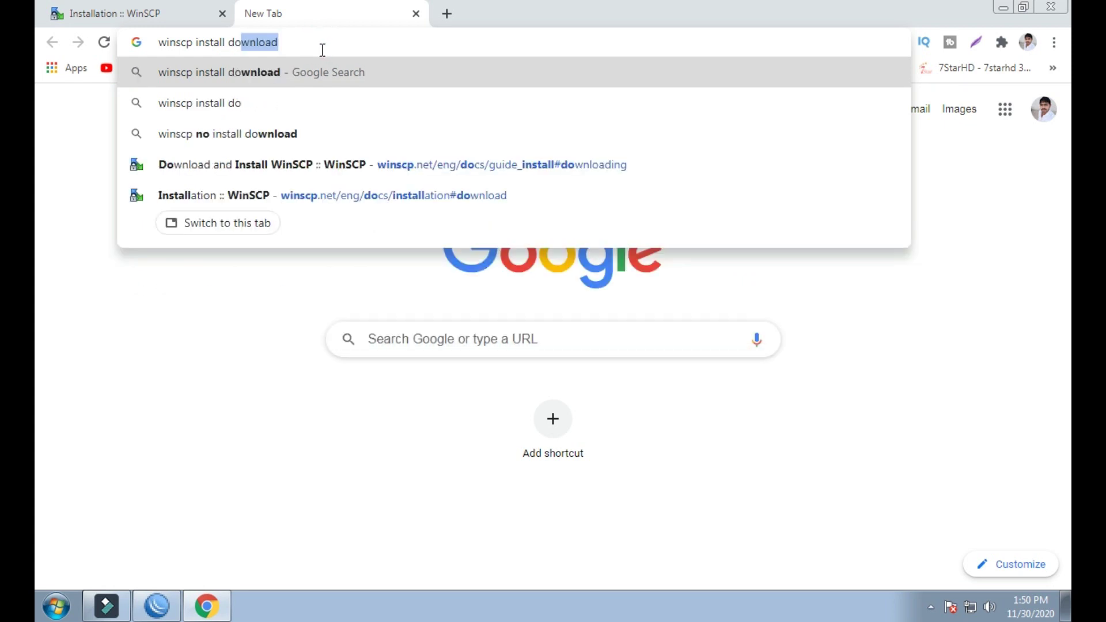
key(Return)
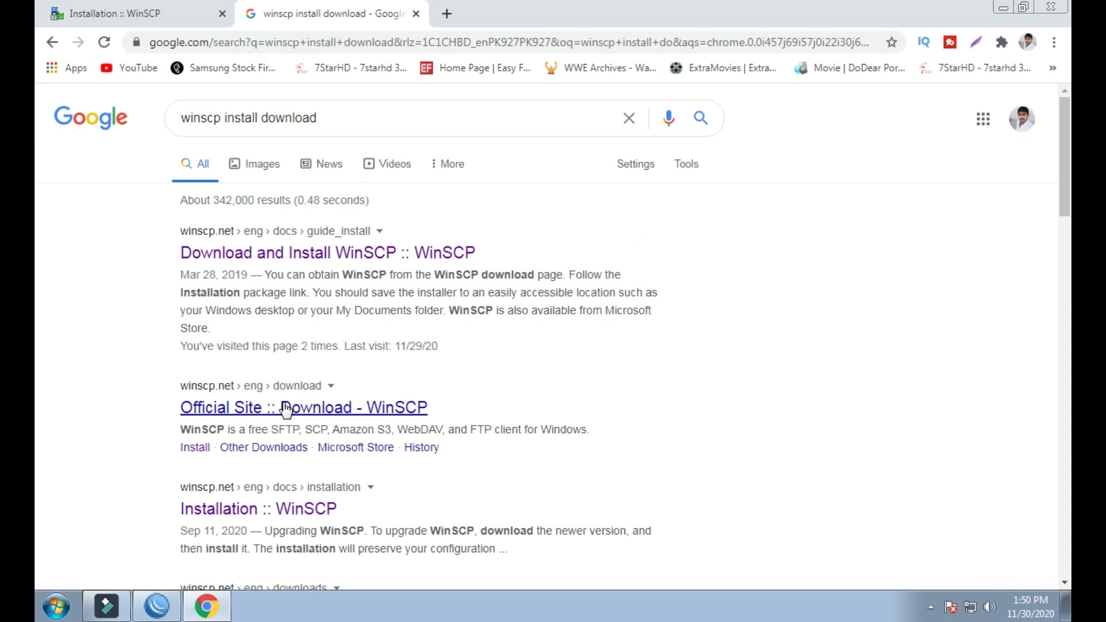
Open the Official Site Download result in its own tab, load the All Downloads result, and request the WinSCP 5.17.9 download
middle_click(333, 409)
scroll(380, 435, down, 2)
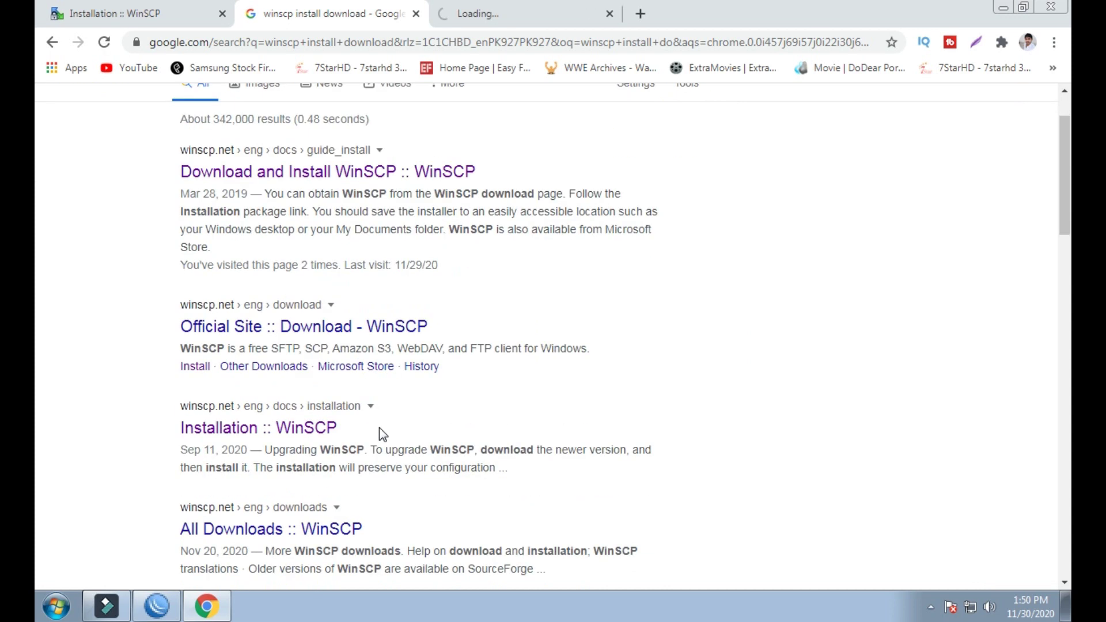
scroll(382, 435, down, 3)
click(308, 369)
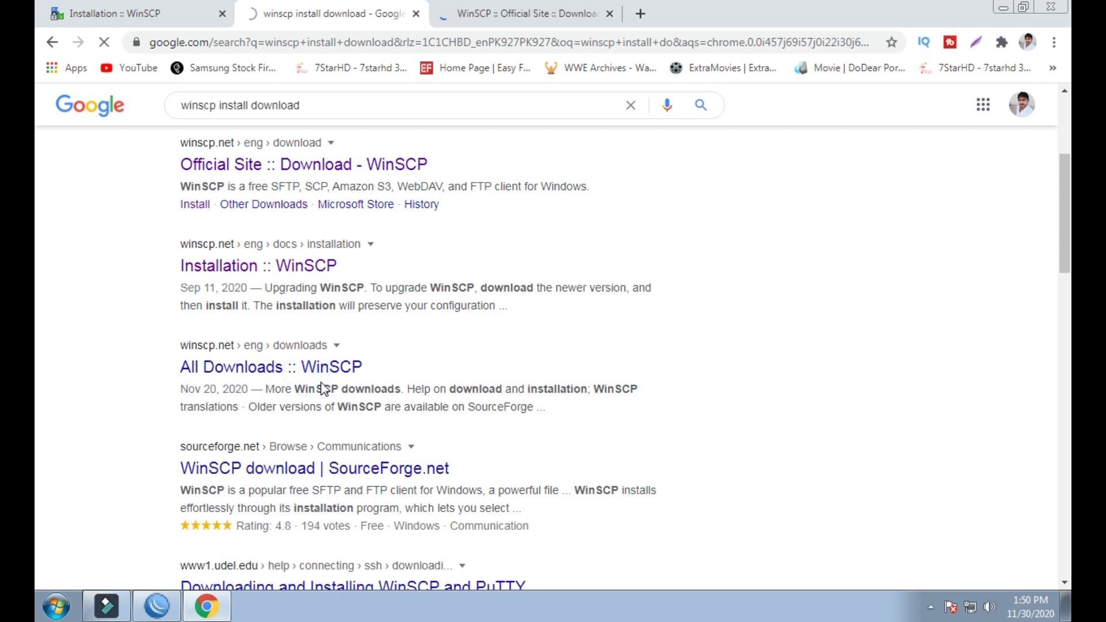
click(518, 13)
scroll(497, 329, down, 6)
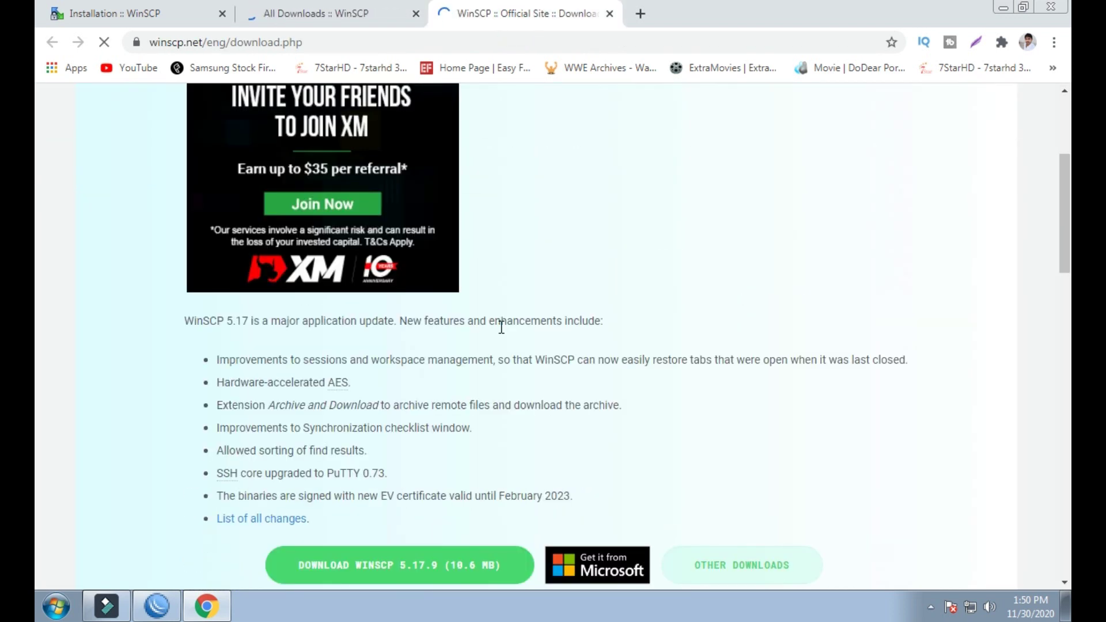
click(373, 328)
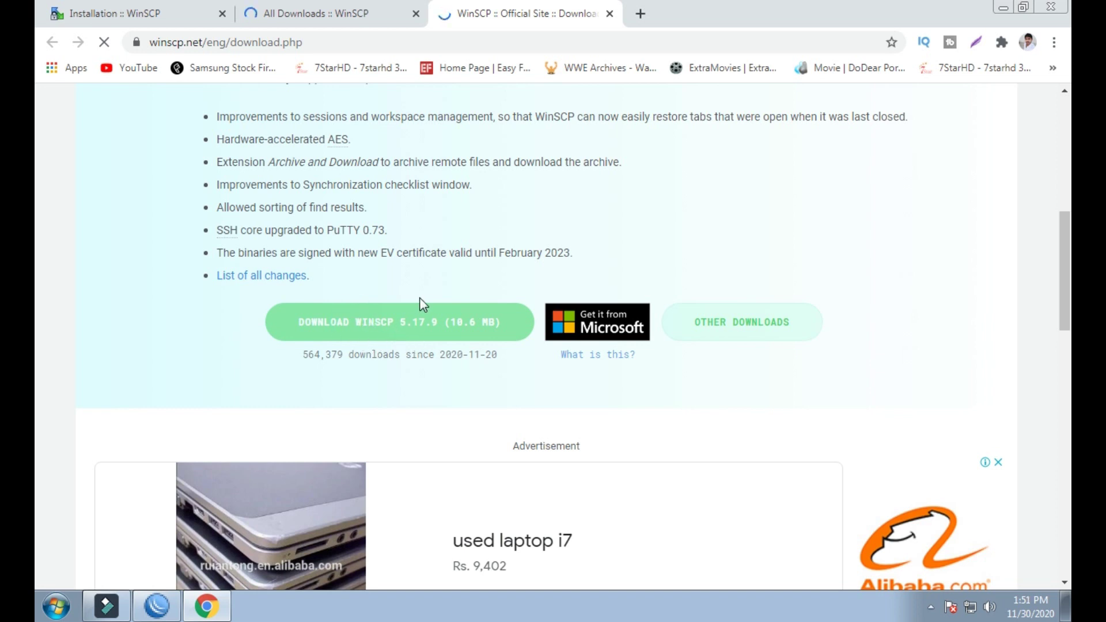
Open the installer documentation linked from the WinSCP-5.17.9-Setup.exe page and examine its sections on obtaining and upgrading WinSCP
scroll(551, 311, down, 5)
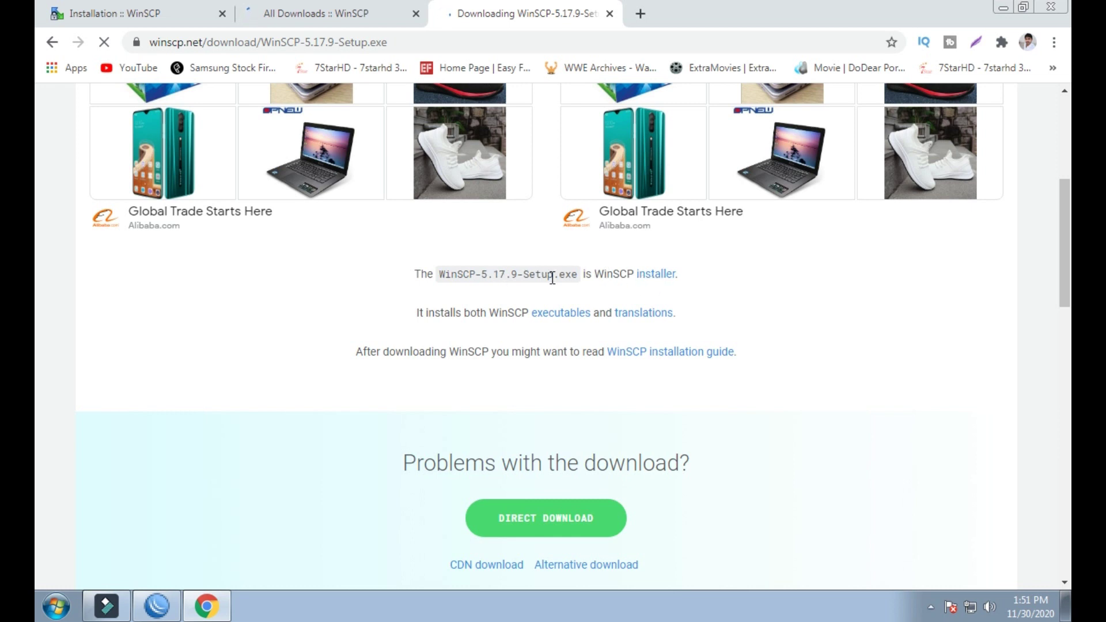
click(660, 278)
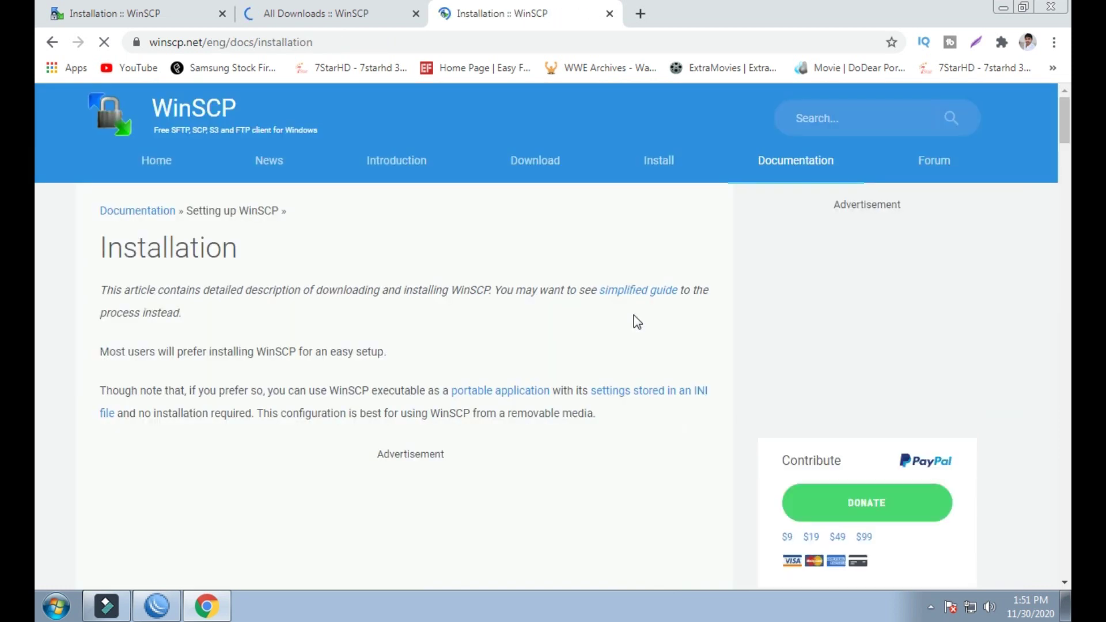
scroll(622, 347, down, 1)
scroll(625, 352, down, 6)
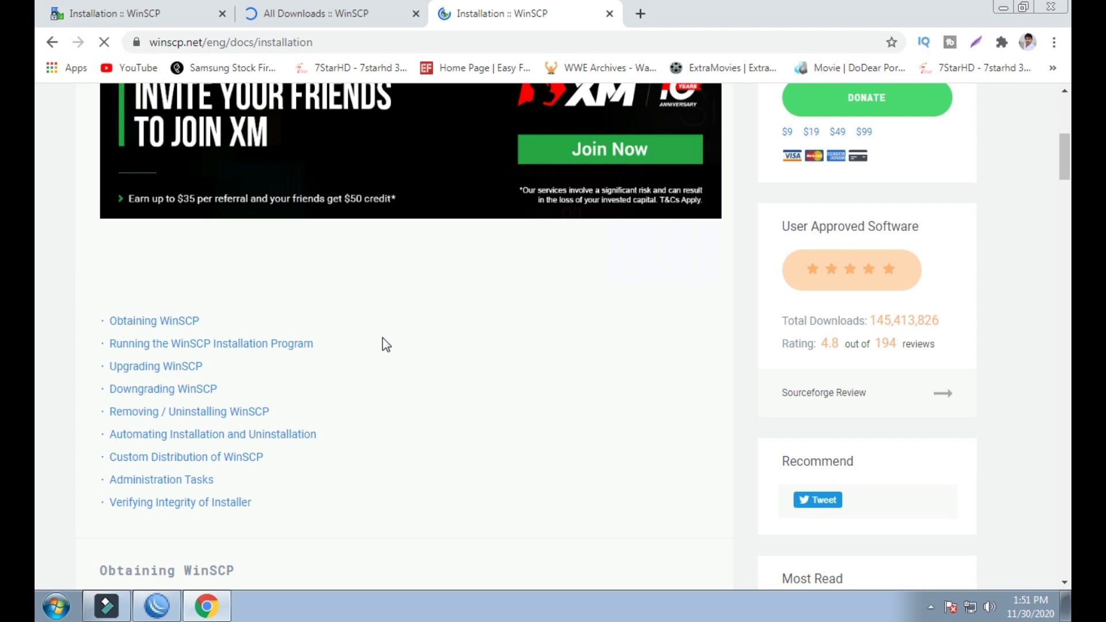
scroll(385, 340, down, 4)
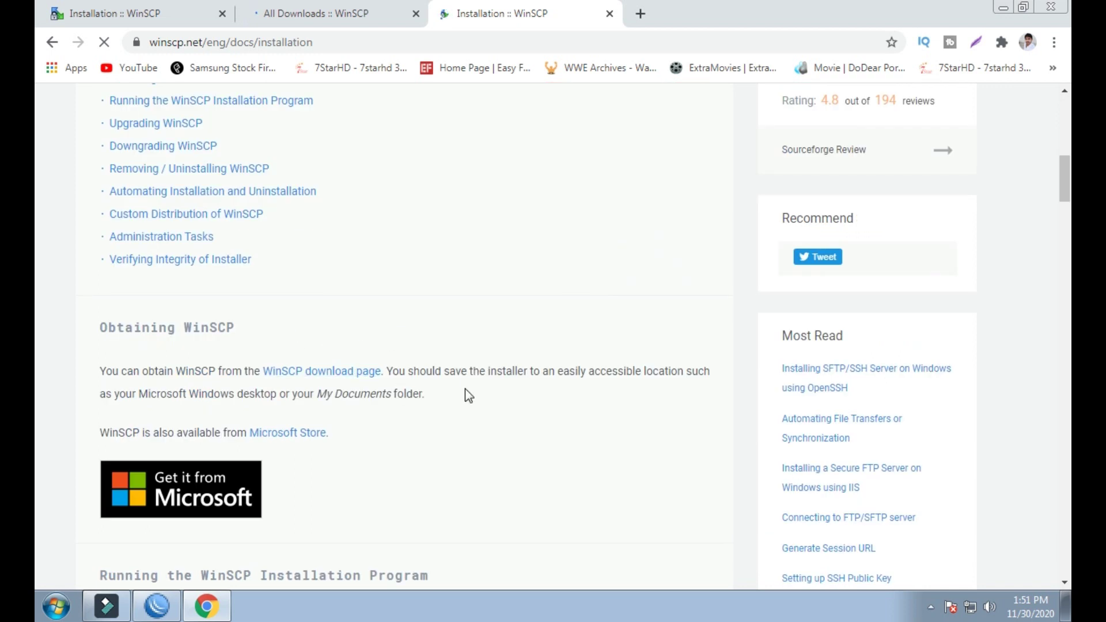
scroll(465, 388, down, 4)
scroll(466, 383, down, 12)
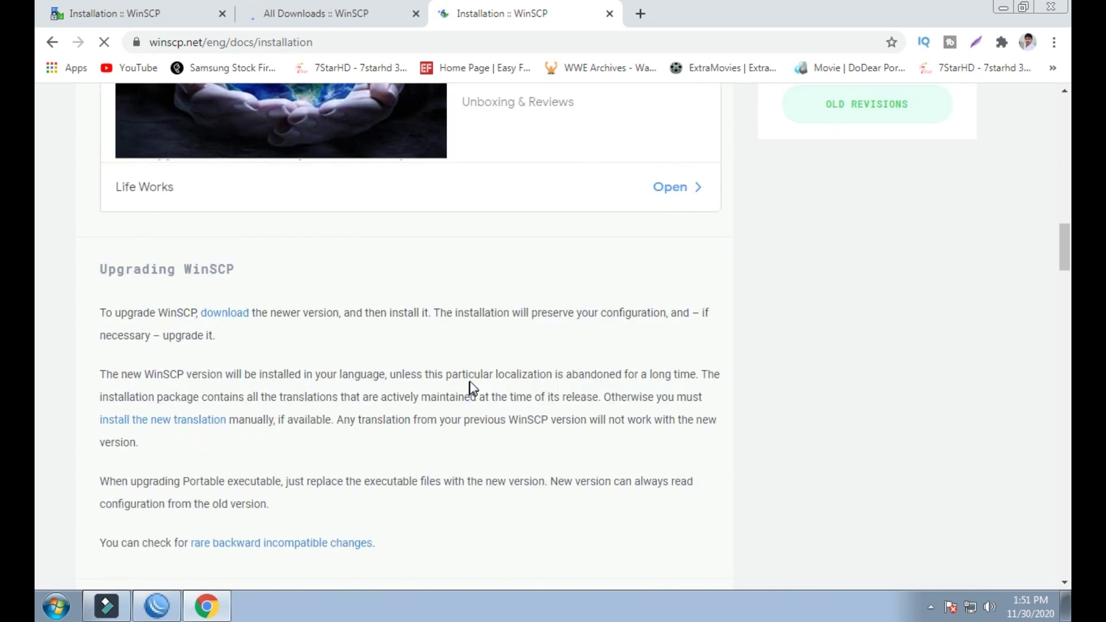
scroll(495, 374, up, 20)
scroll(496, 381, up, 5)
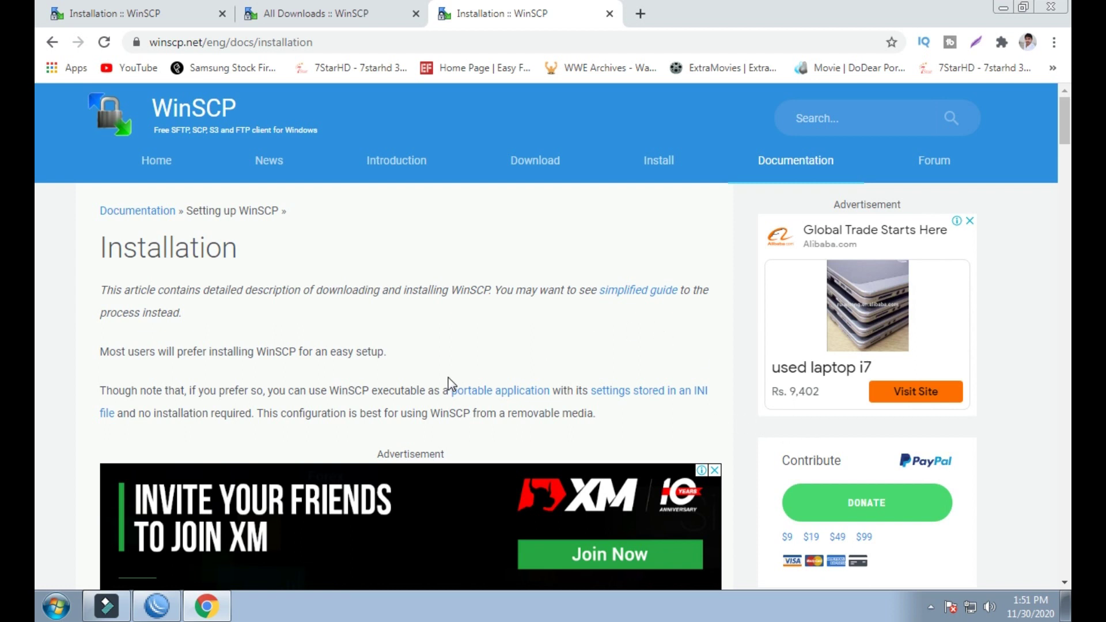
scroll(451, 381, down, 7)
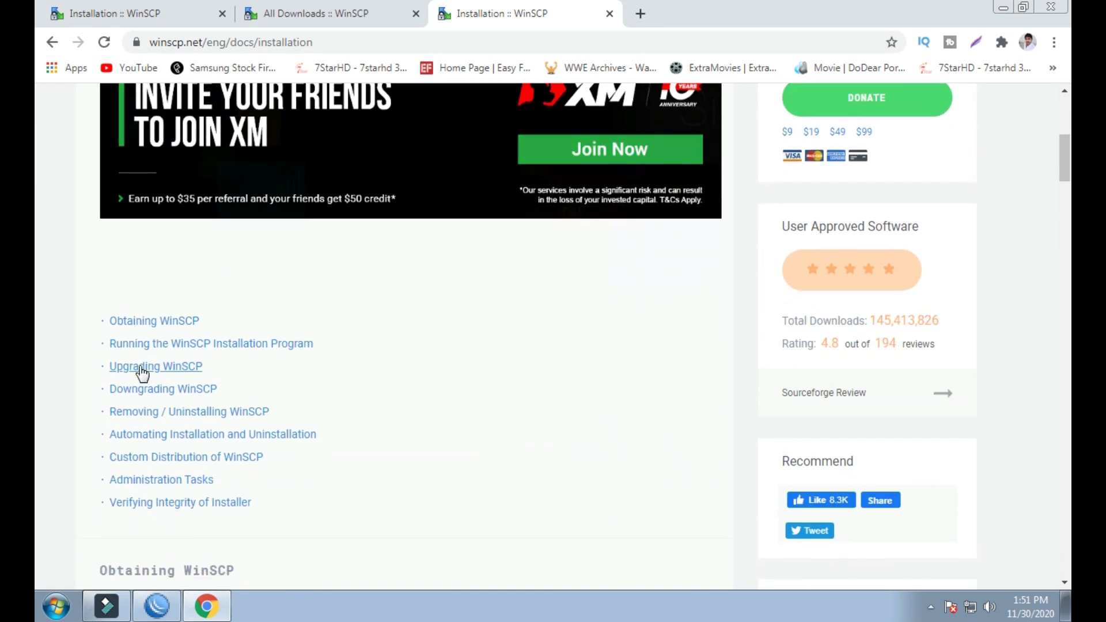
Examine the Downgrading and Automating Installation sections and the linked installation mode page, and return to the Installation article
click(146, 390)
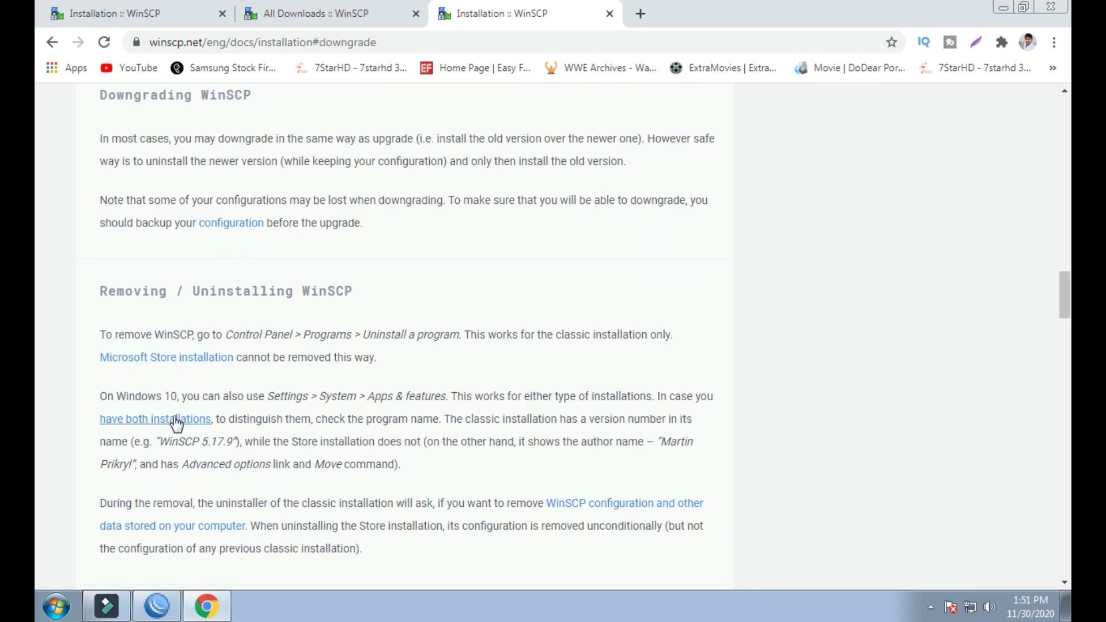
scroll(413, 416, down, 5)
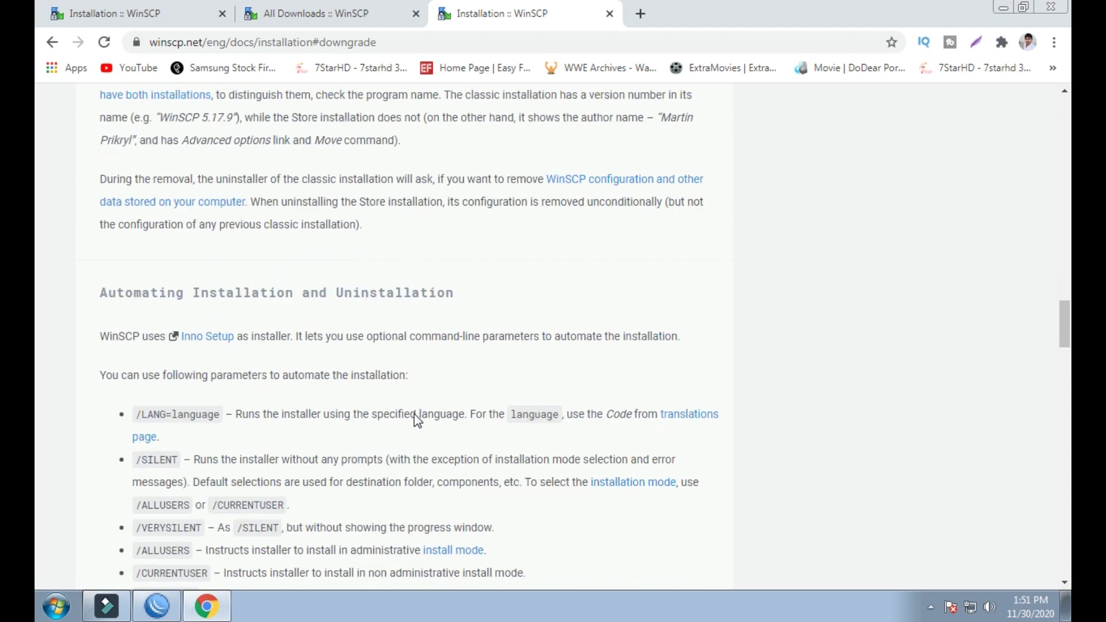
scroll(415, 413, down, 5)
scroll(415, 411, up, 3)
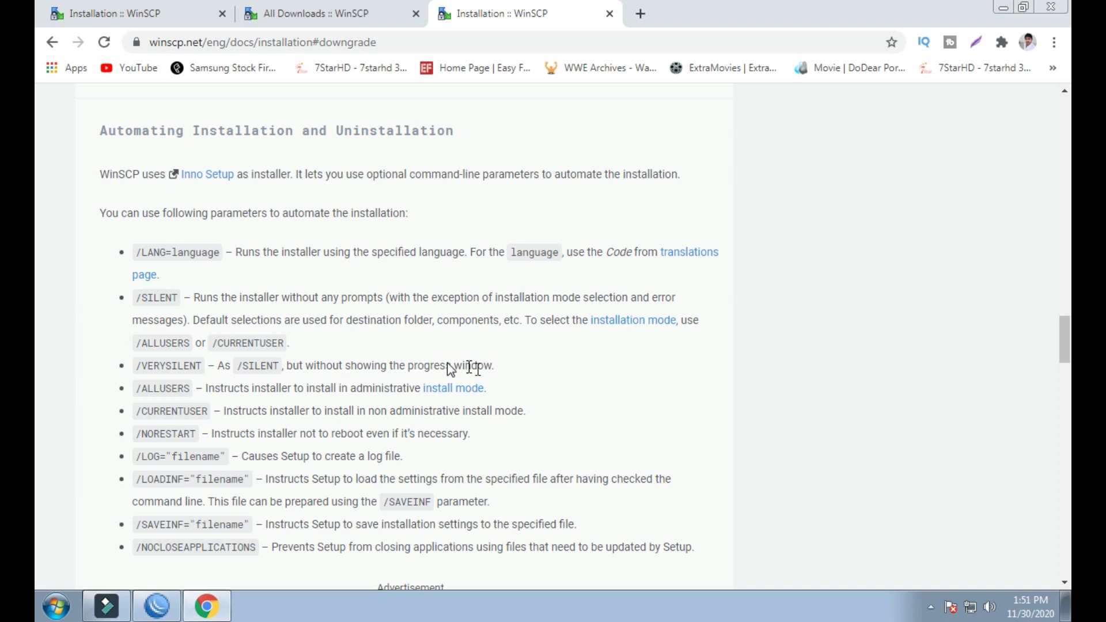
click(627, 322)
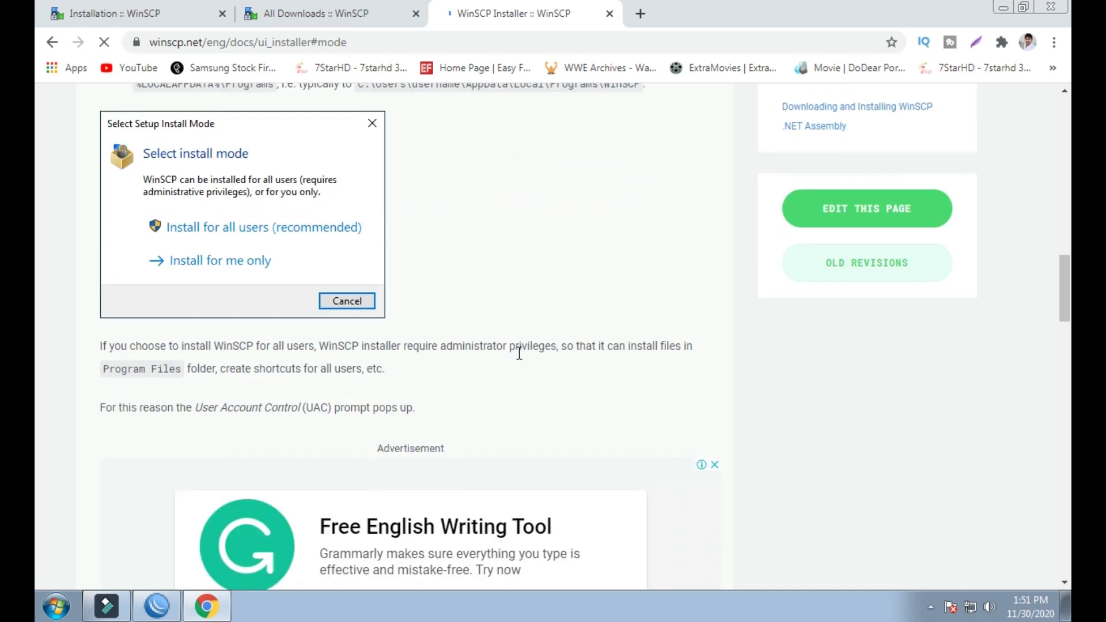
click(52, 42)
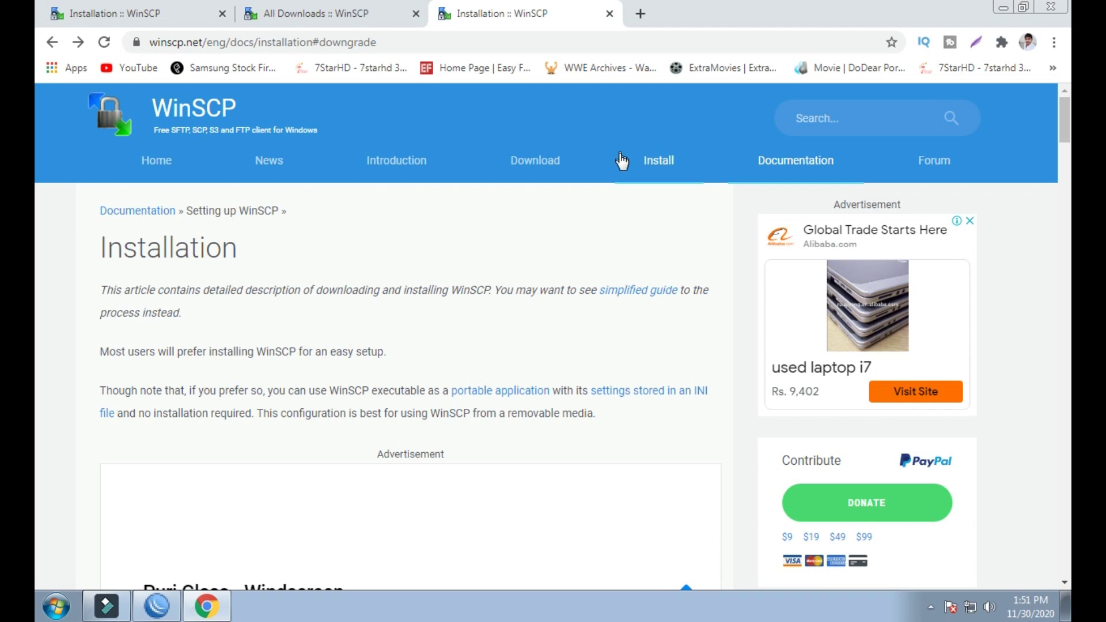
Return to WinSCP's download page, download WinSCP-5.17.9-Setup.exe to the desktop and minimize the download progress window
click(545, 165)
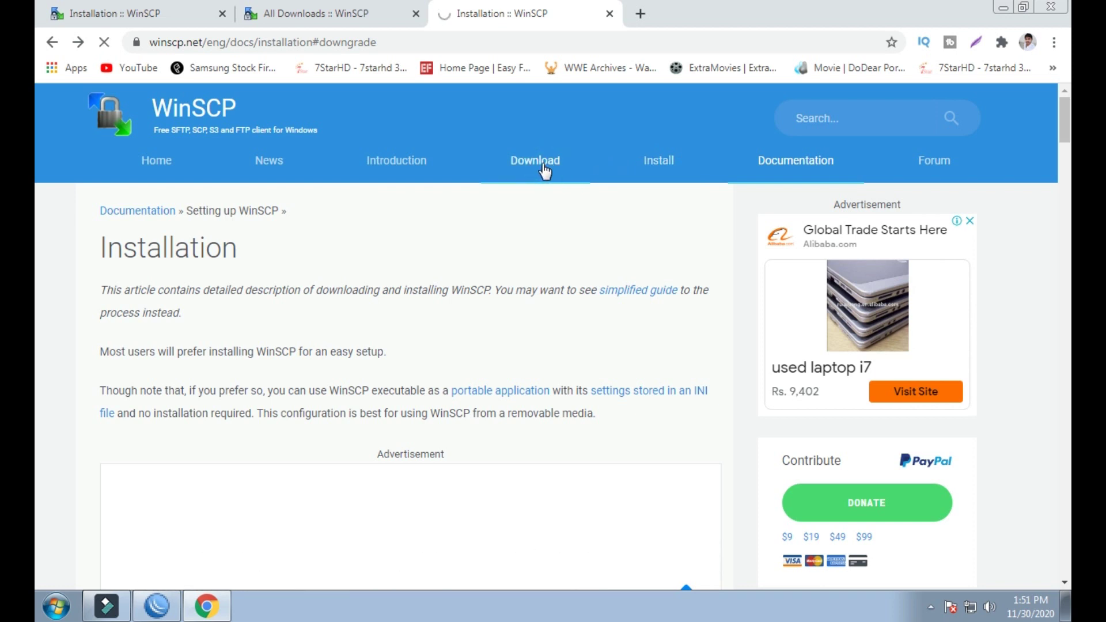
scroll(544, 366, down, 8)
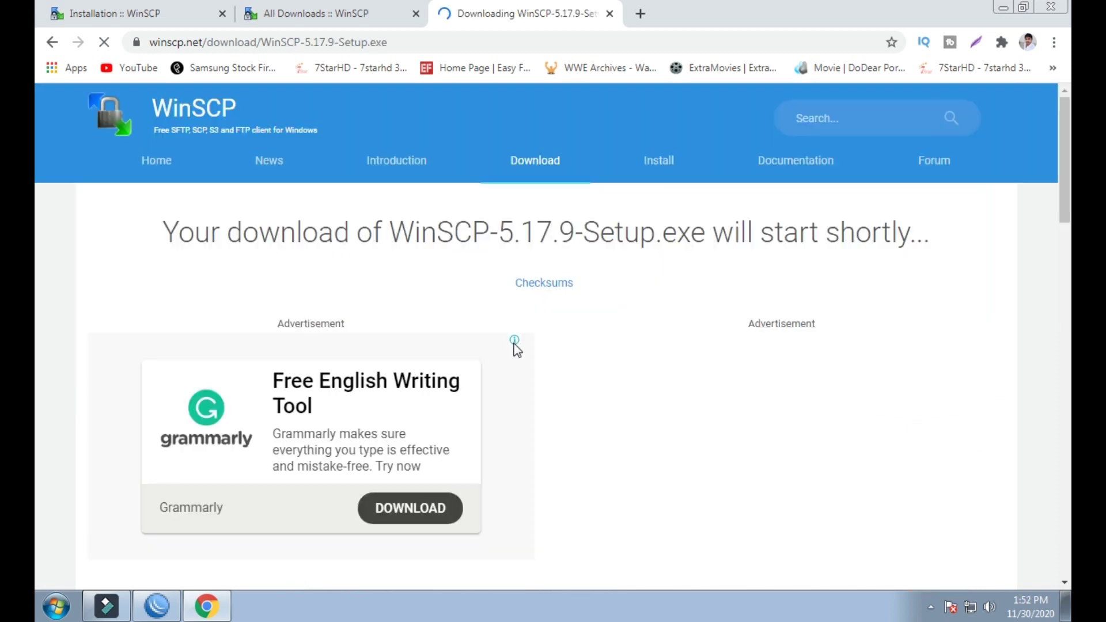
click(535, 293)
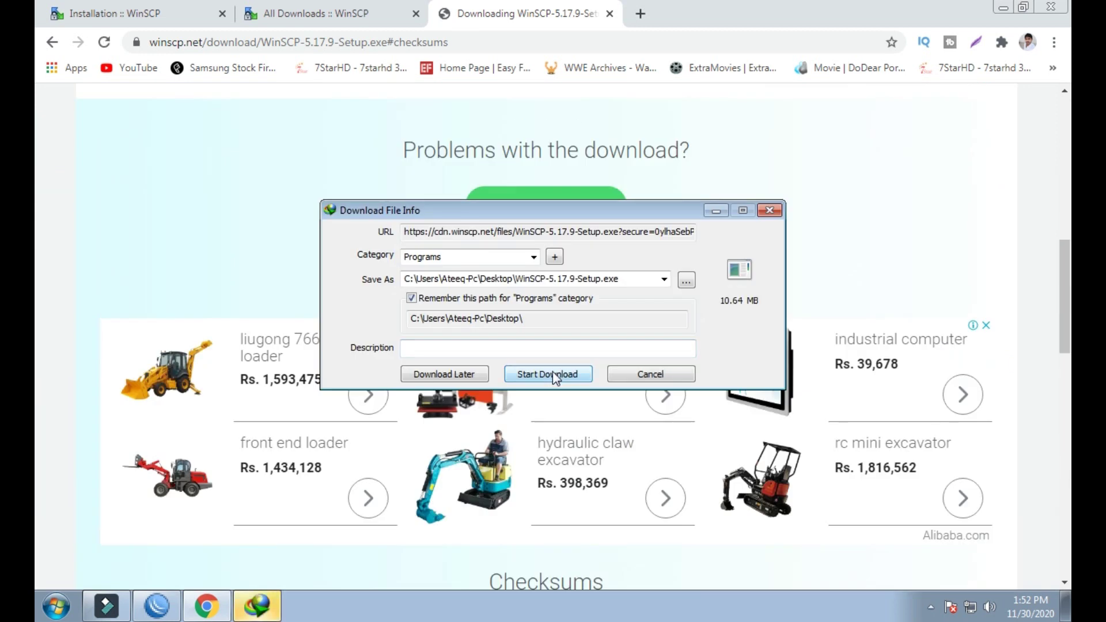
click(552, 371)
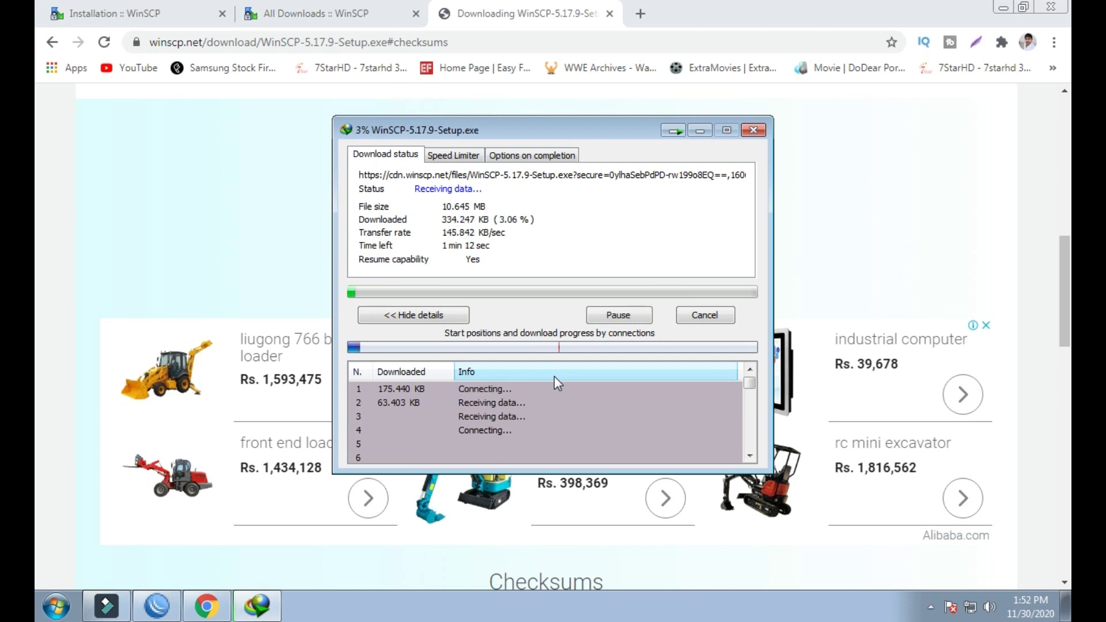
click(699, 131)
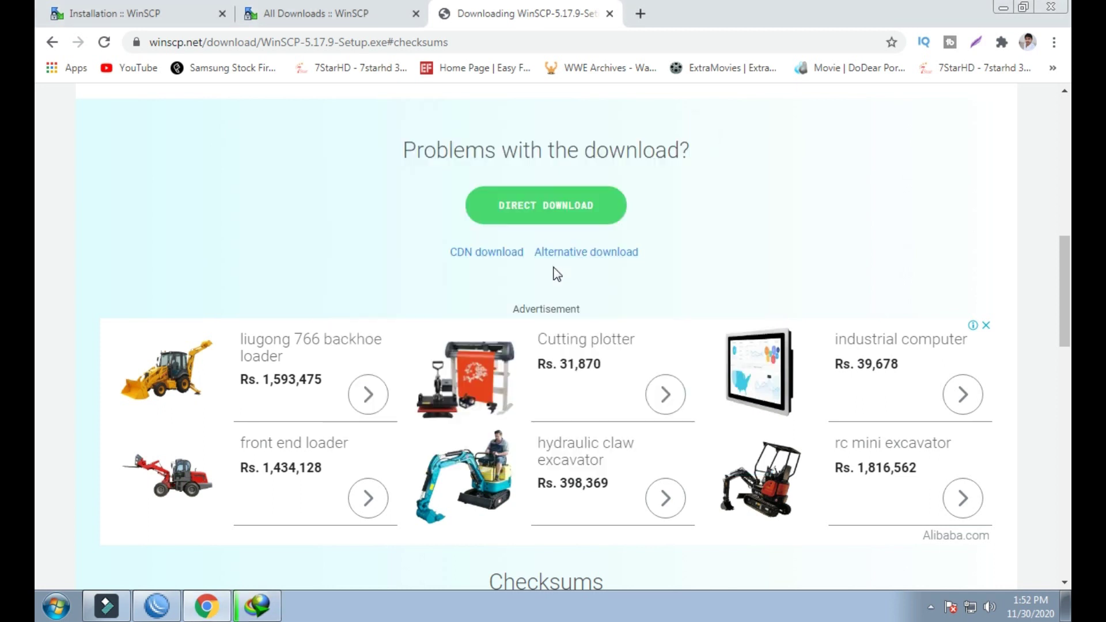
scroll(535, 345, up, 3)
scroll(553, 367, up, 9)
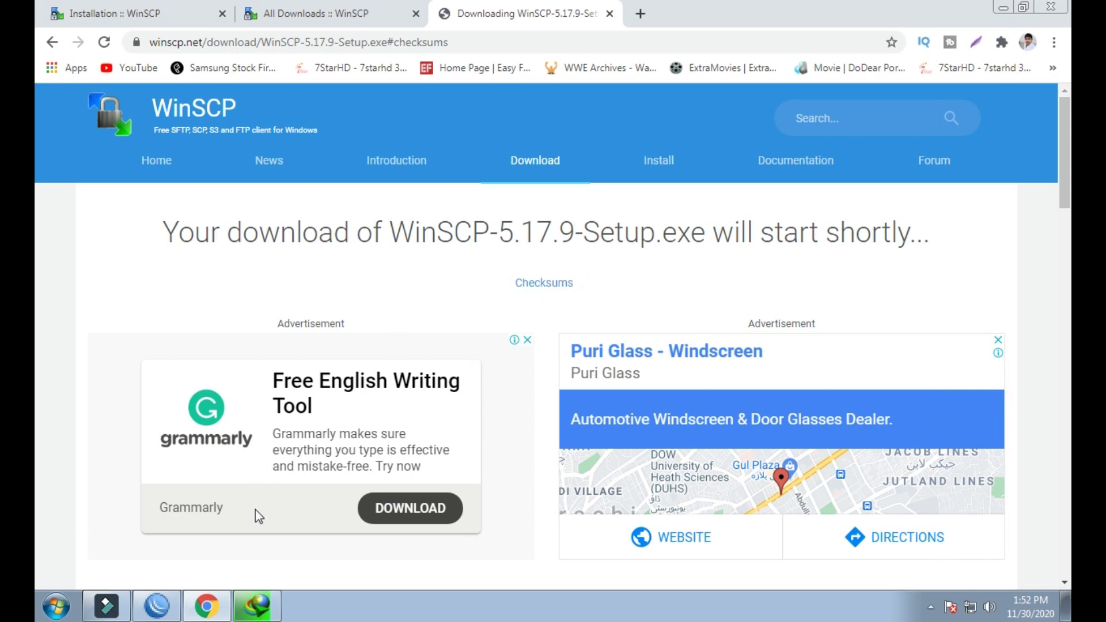
click(261, 593)
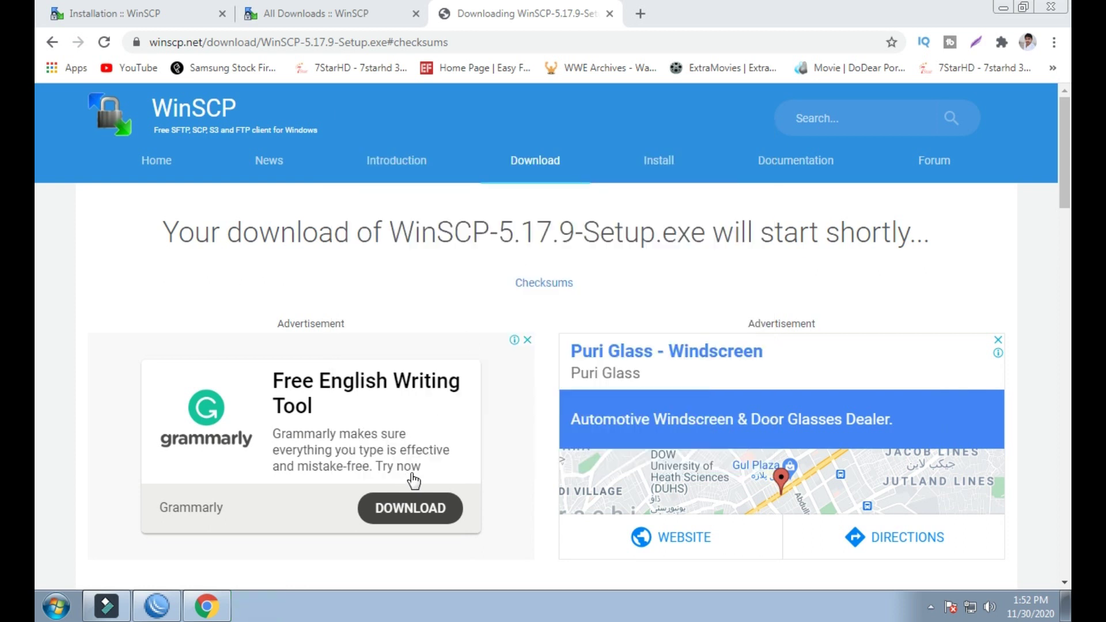
Minimize the browser, launch WinSCP-5.17.9-Setup.exe from Internet Download Manager's list and choose to install for all users
click(1003, 8)
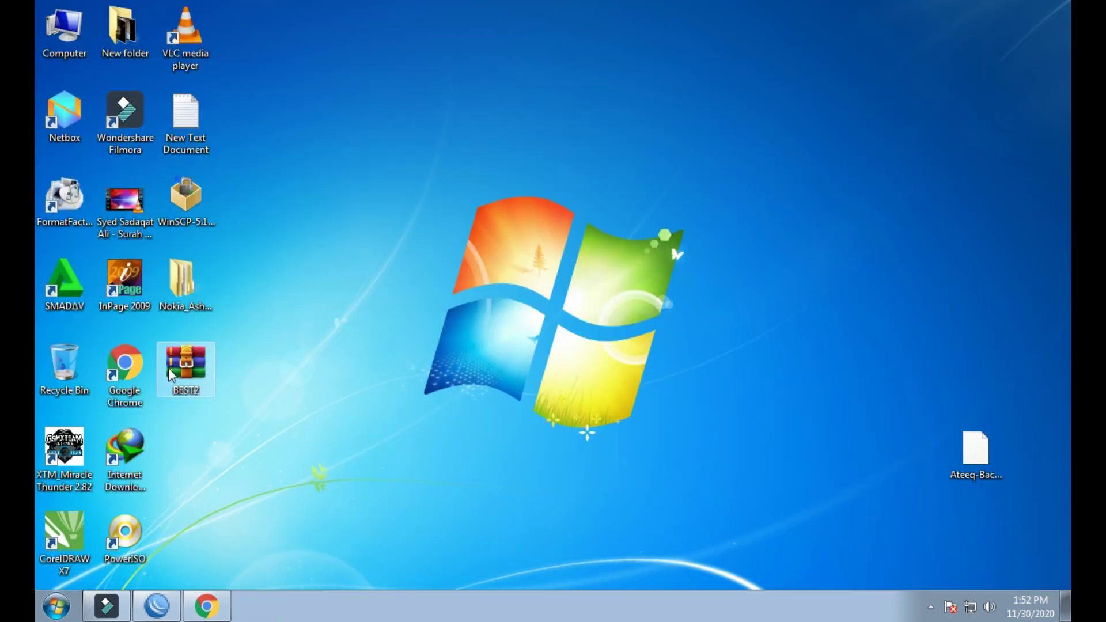
double_click(135, 450)
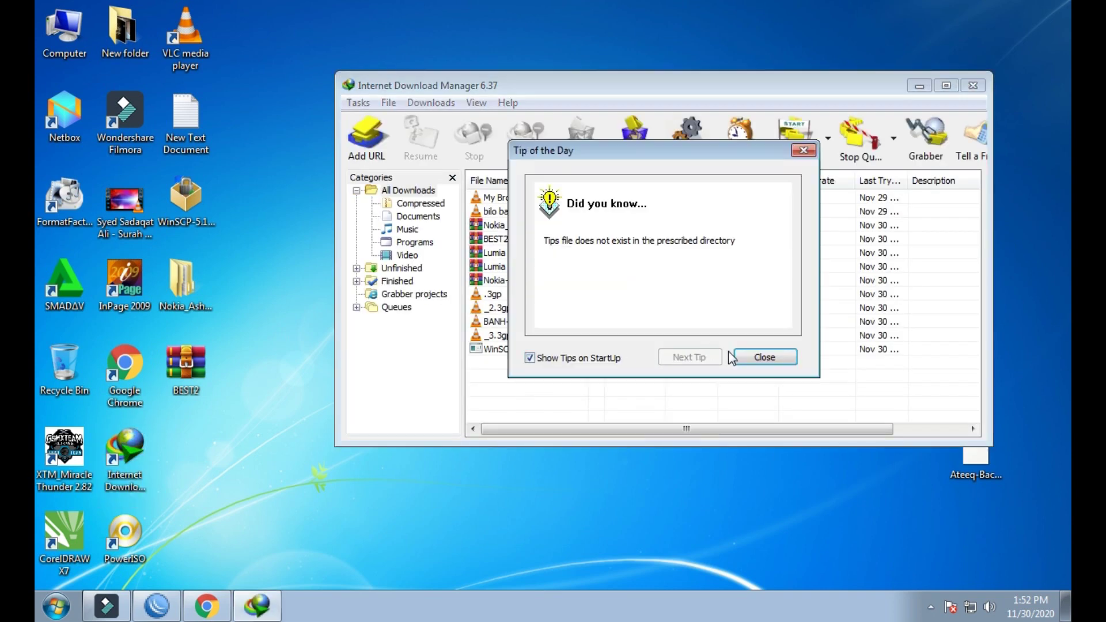
click(761, 360)
double_click(605, 351)
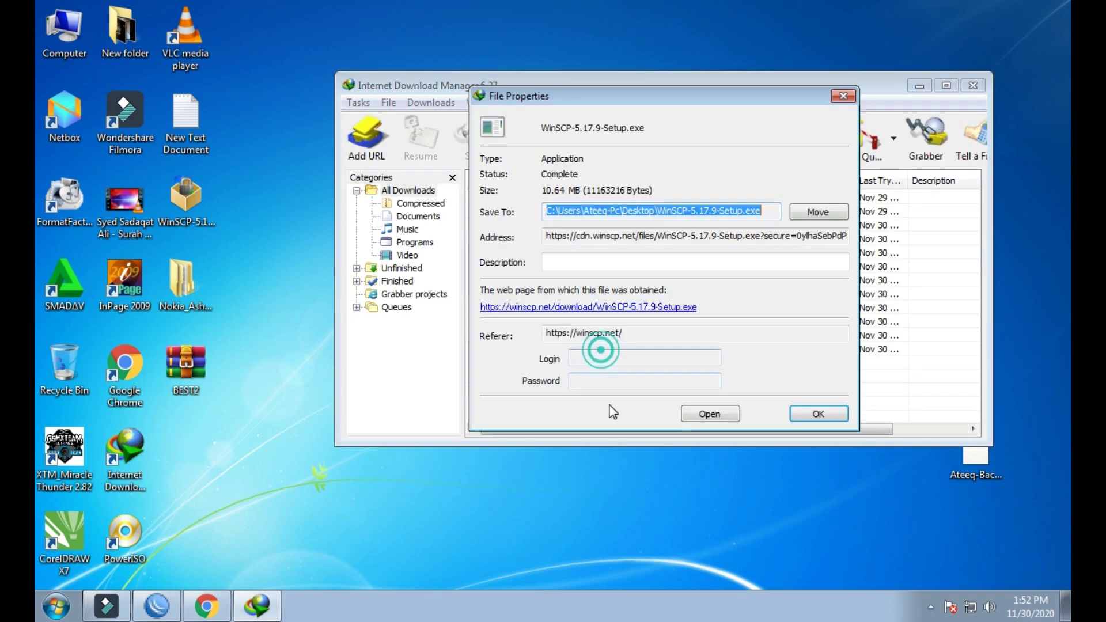
click(706, 414)
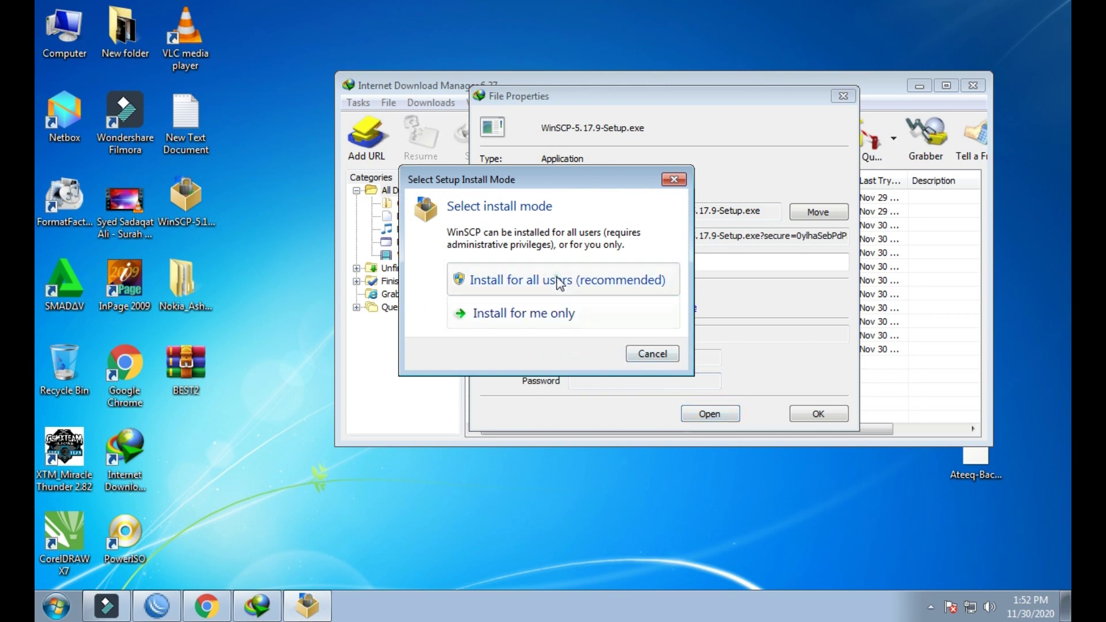
click(612, 283)
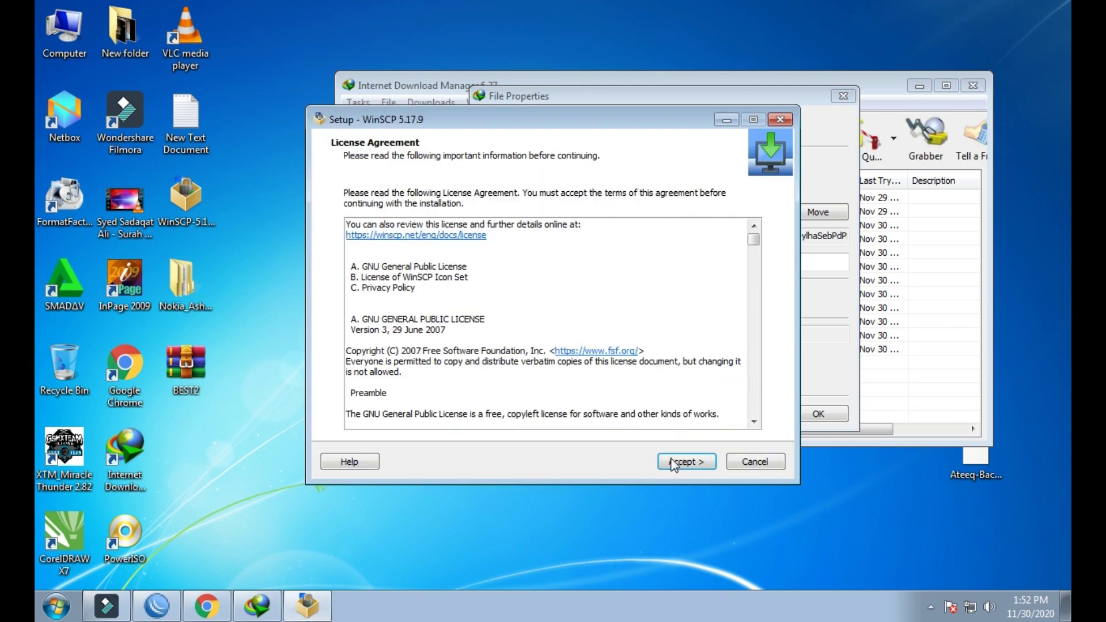
Accept the WinSCP license, keep the Typical installation and Commander interface style, and start the installation
click(671, 460)
click(672, 460)
click(673, 459)
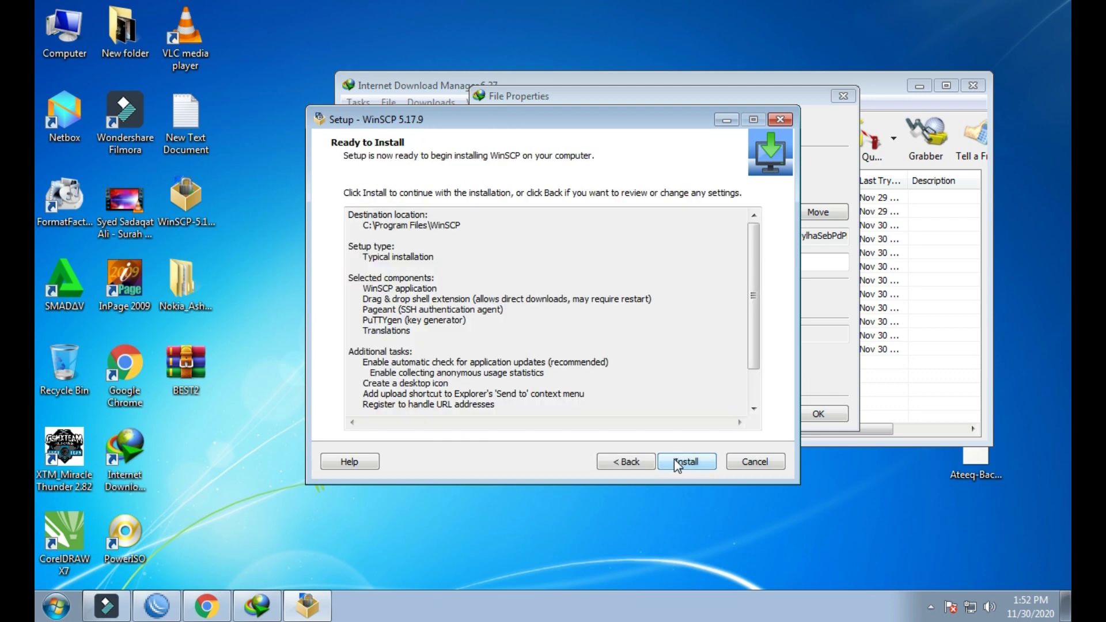
click(640, 461)
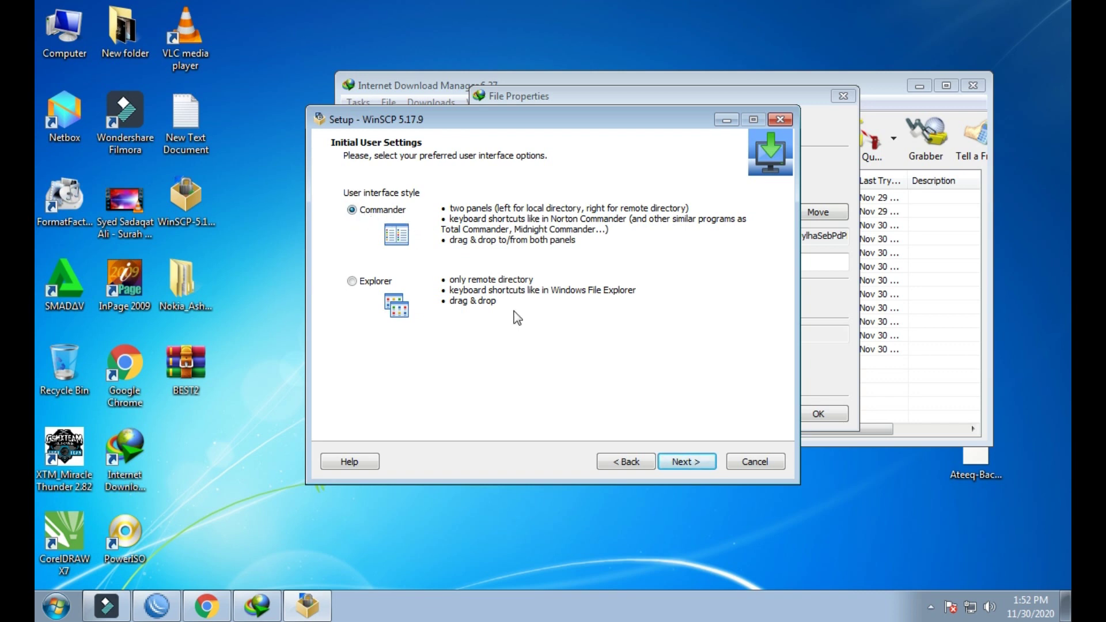
click(679, 461)
click(679, 461)
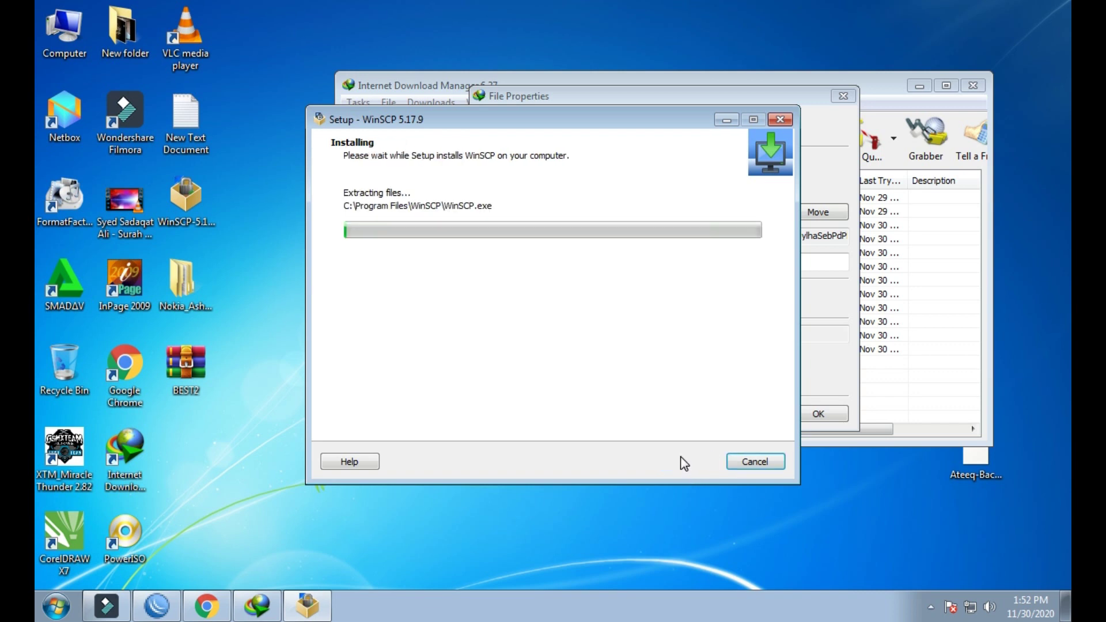
Close the File Properties dialog and the Internet Download Manager window while WinSCP installs
click(847, 131)
click(843, 96)
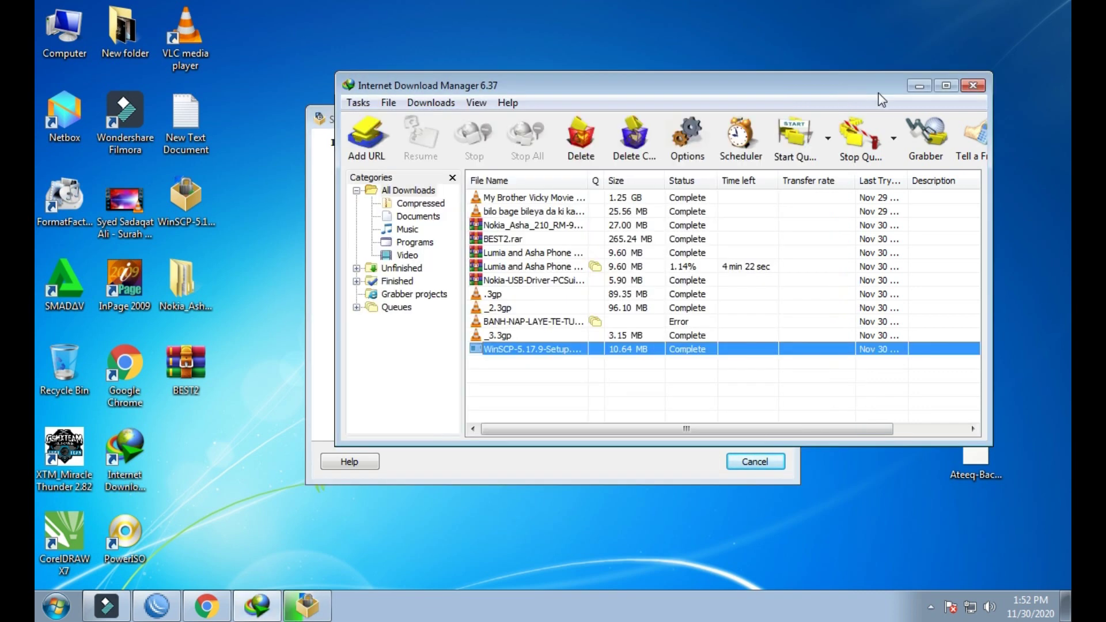
click(973, 85)
right_click(956, 131)
click(953, 179)
right_click(956, 167)
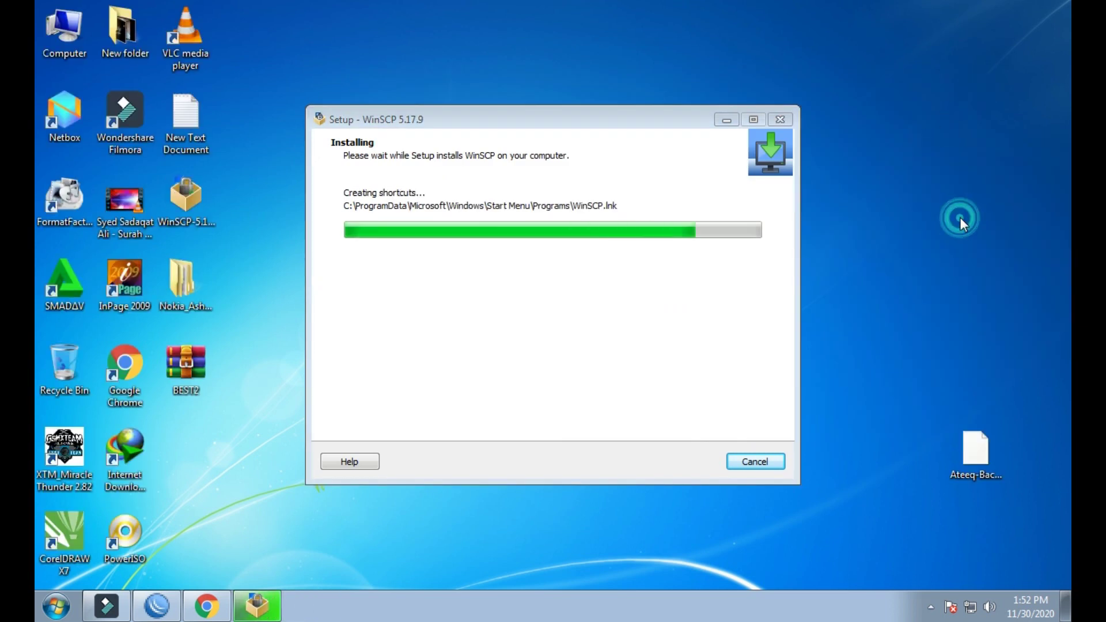
click(960, 214)
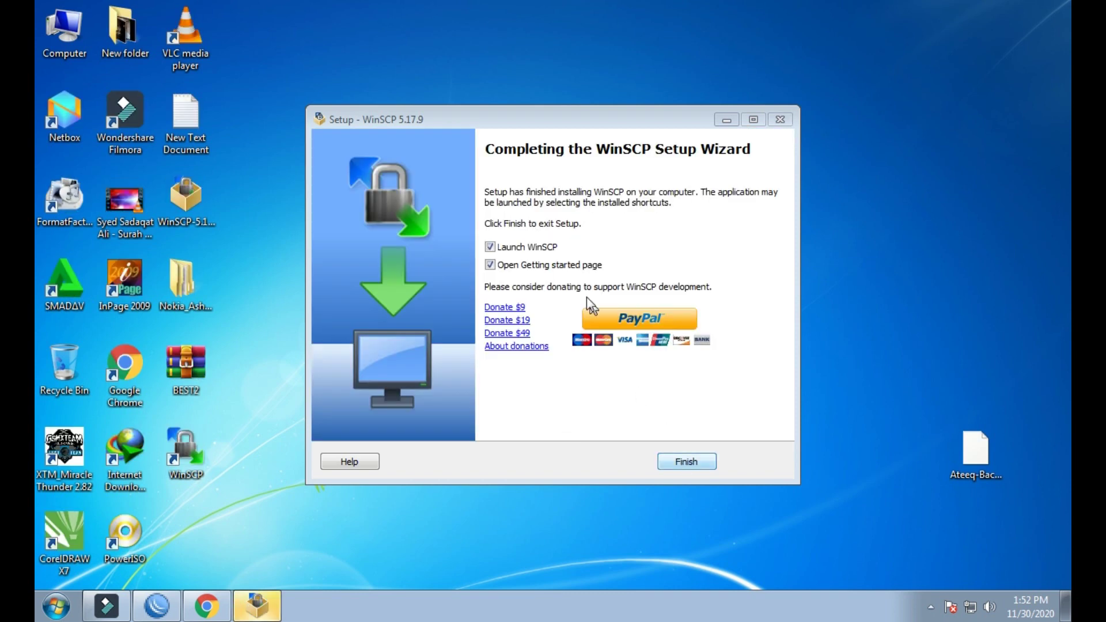
Finish the setup with Launch WinSCP and Open Getting started page disabled, and open WinSCP from its desktop shortcut
click(519, 247)
click(526, 265)
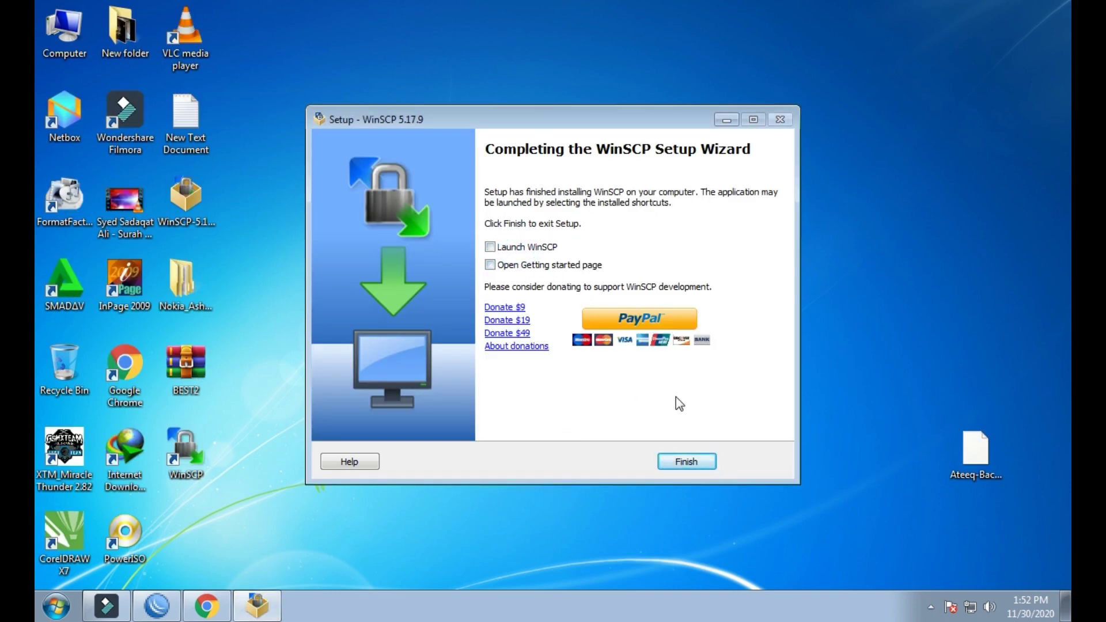
click(686, 461)
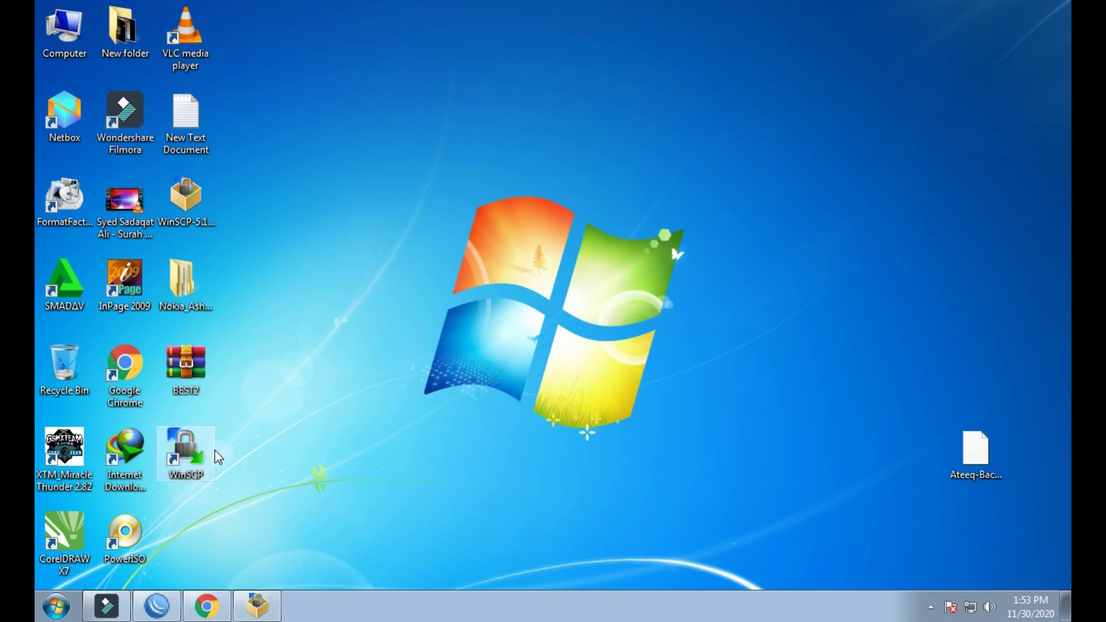
double_click(190, 454)
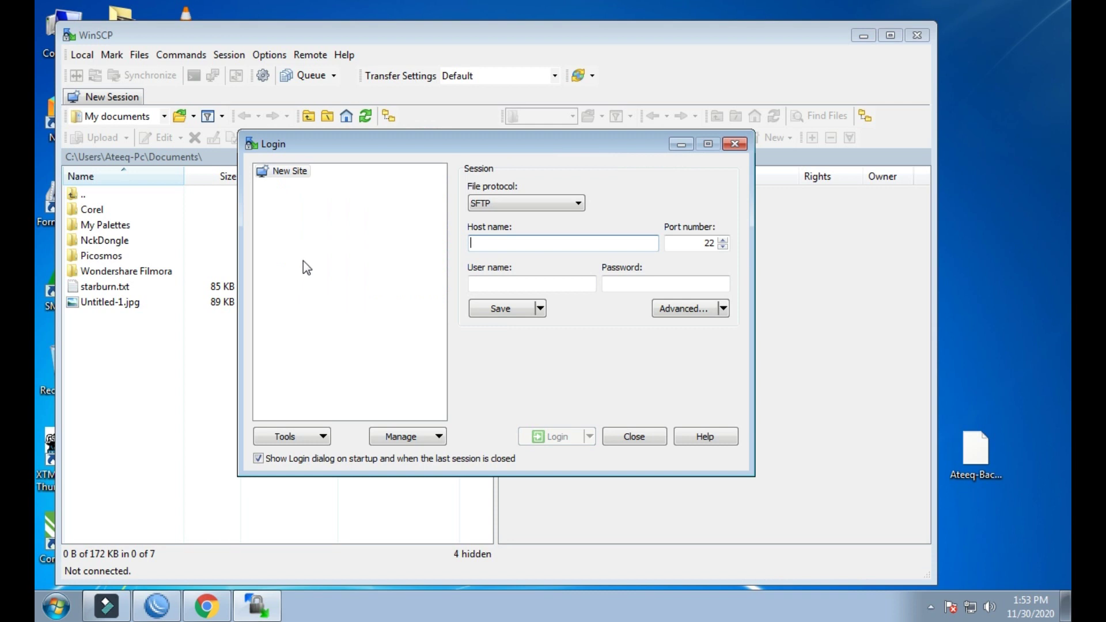
click(513, 239)
Switch to WinBox, close the Hotspot window and exit WinBox to return to the WinSCP login dialog
click(156, 604)
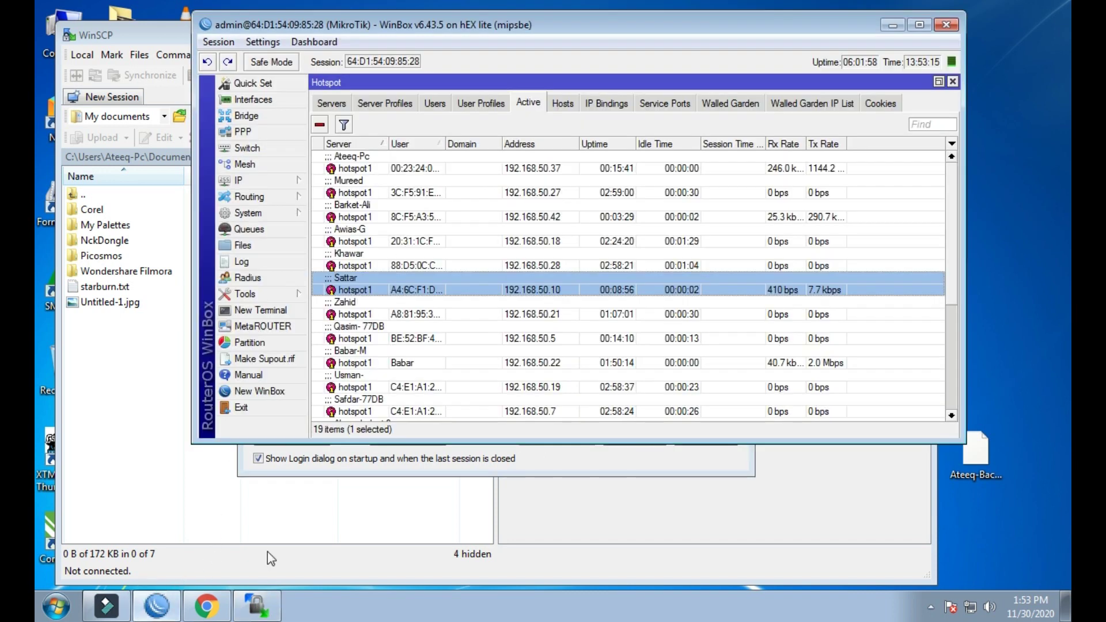
click(919, 24)
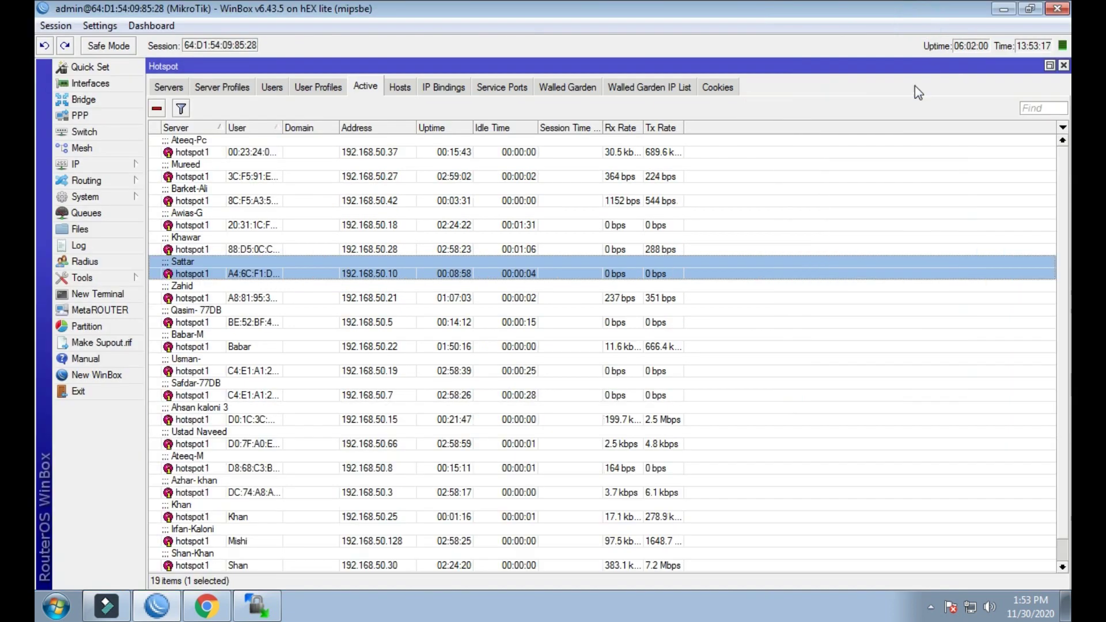
click(1064, 68)
click(1057, 9)
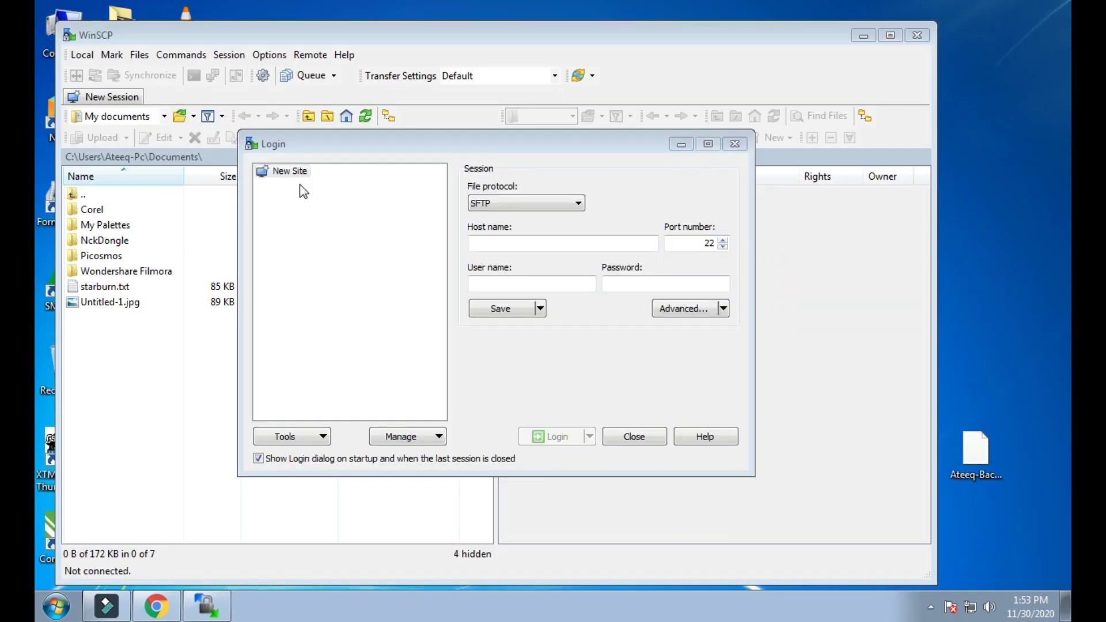
Log in over SFTP to host 192.168.50.1 as admin with the router's password, without saving the site, and accept the unknown host key
click(468, 245)
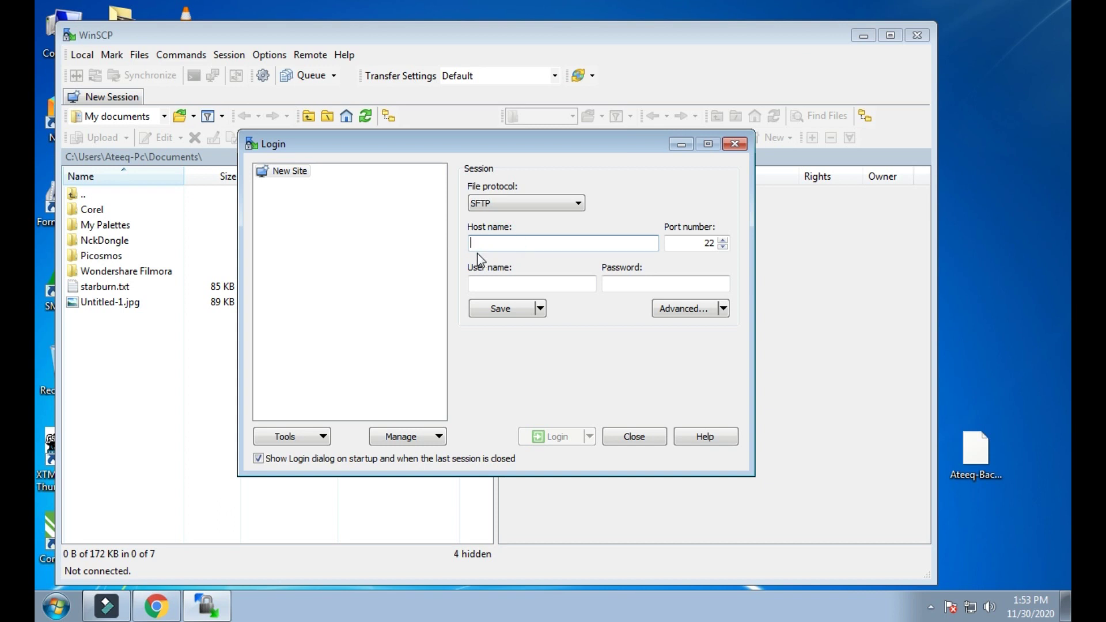
text(192.168.50.1)
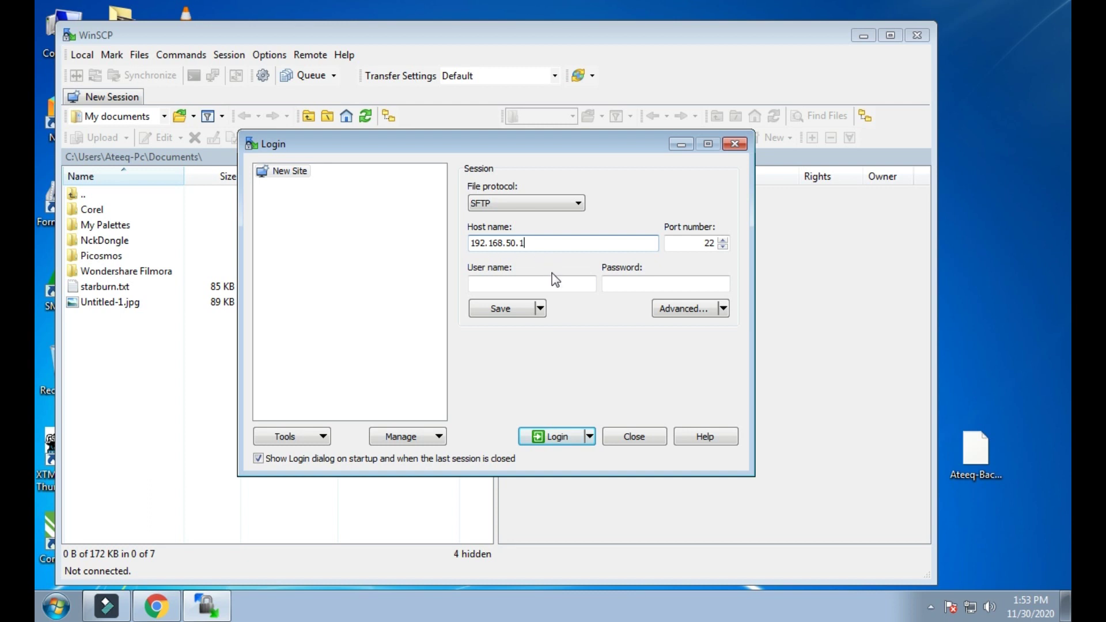
click(550, 280)
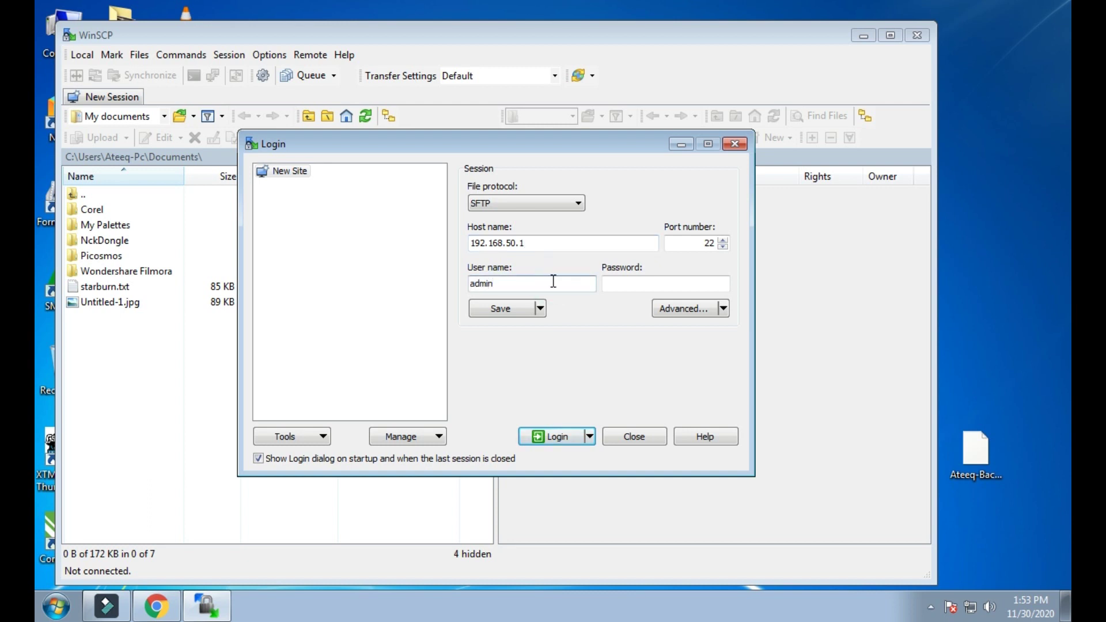
click(612, 283)
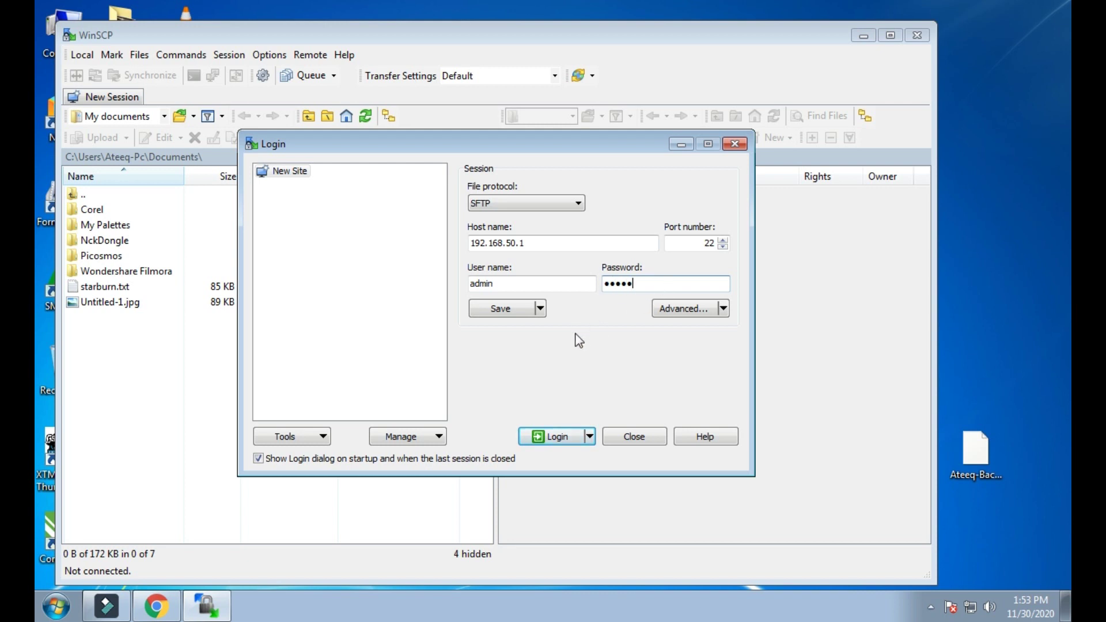
click(523, 309)
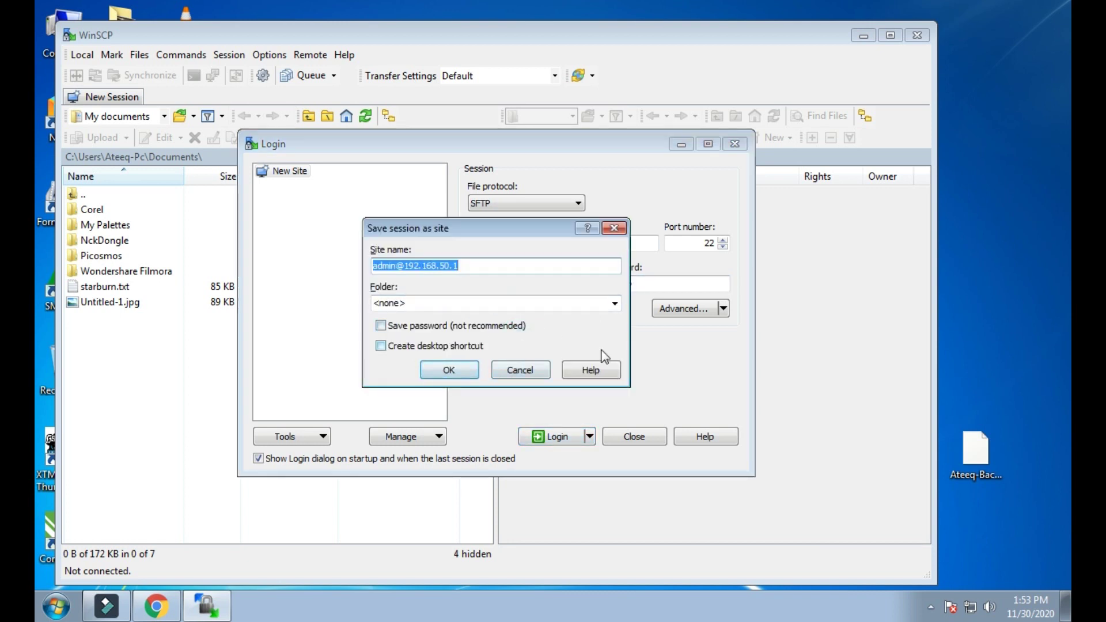
click(539, 371)
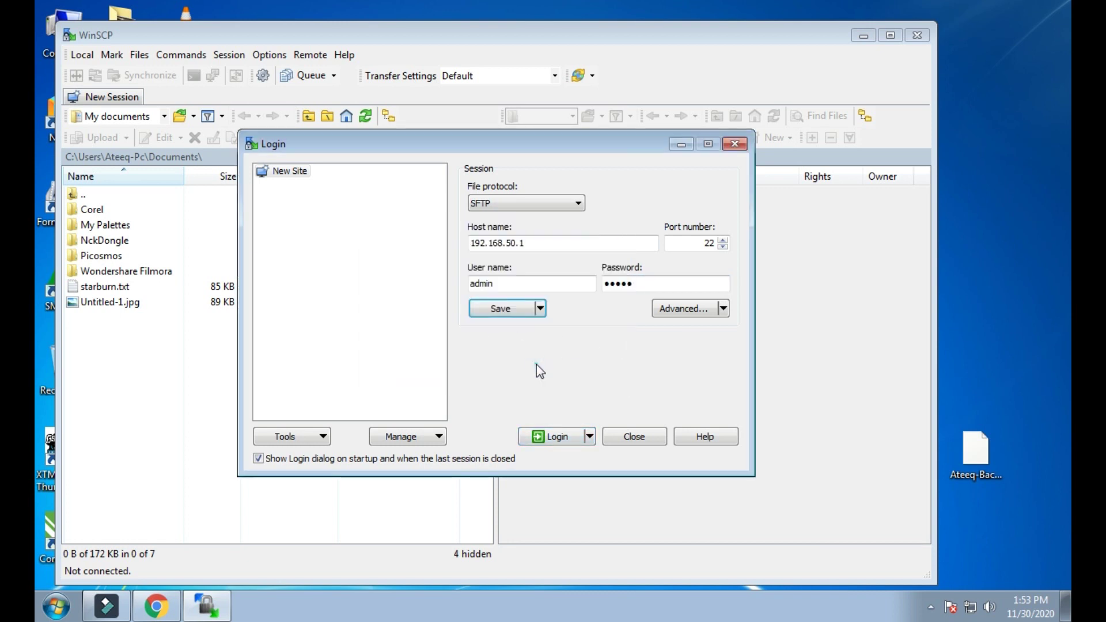
click(568, 438)
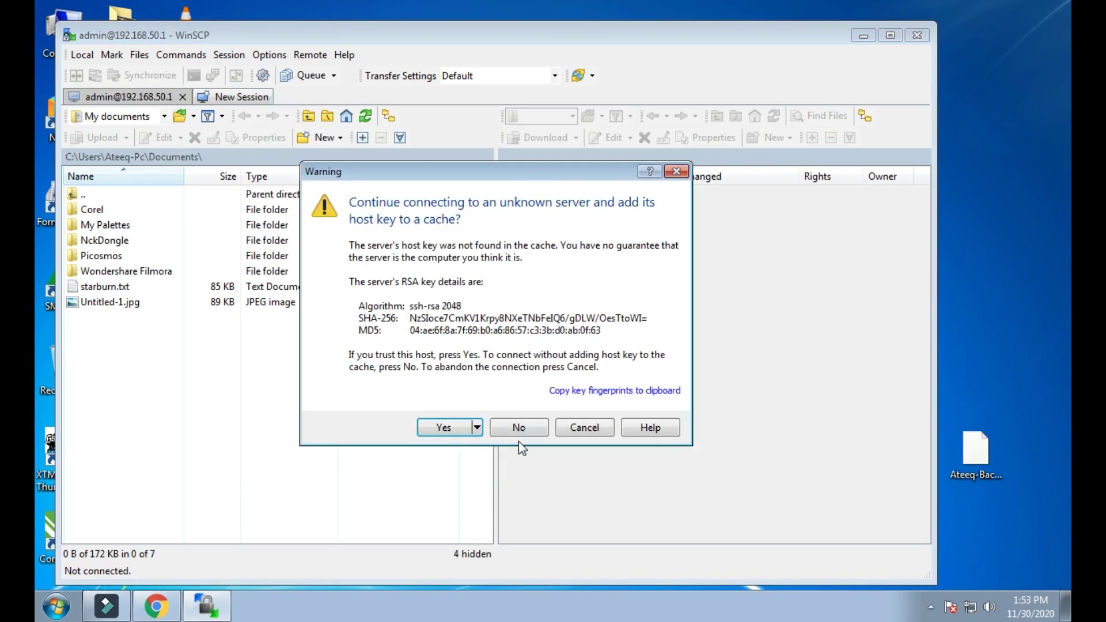
click(443, 428)
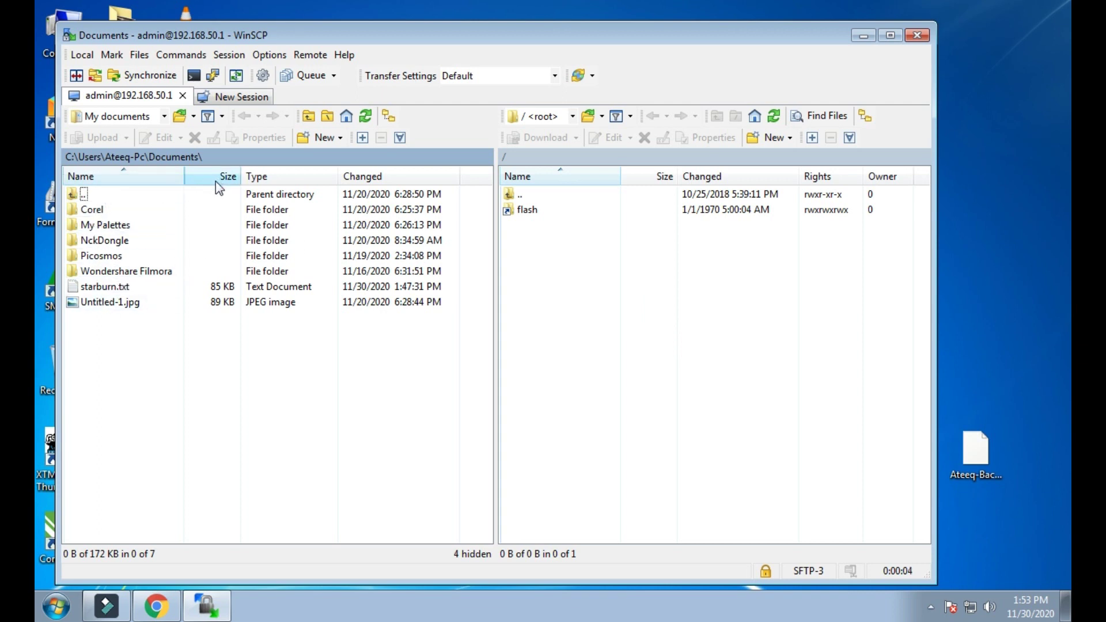
Open the router's flash folder, examine the contents of its hotspot subfolder and return to flash
click(131, 241)
click(124, 271)
click(95, 301)
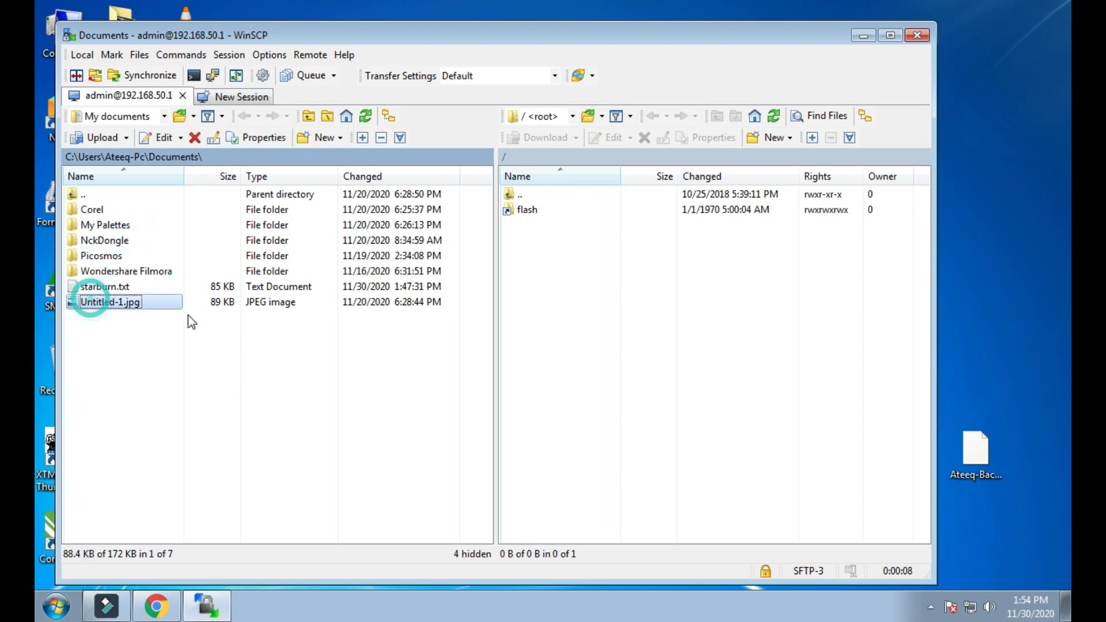
click(550, 215)
click(656, 206)
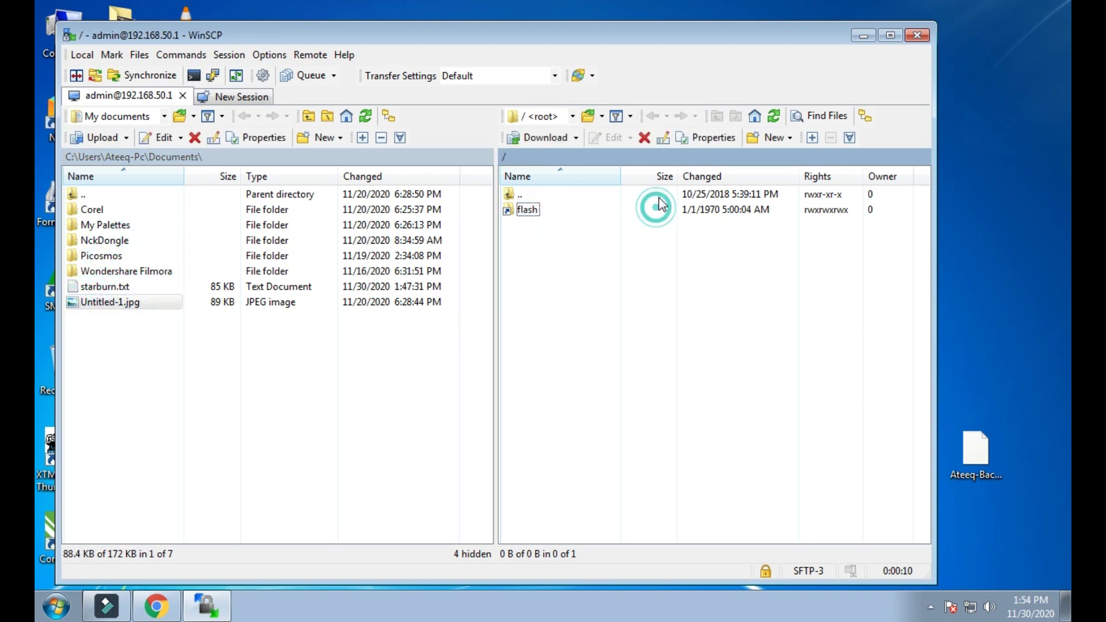
double_click(550, 211)
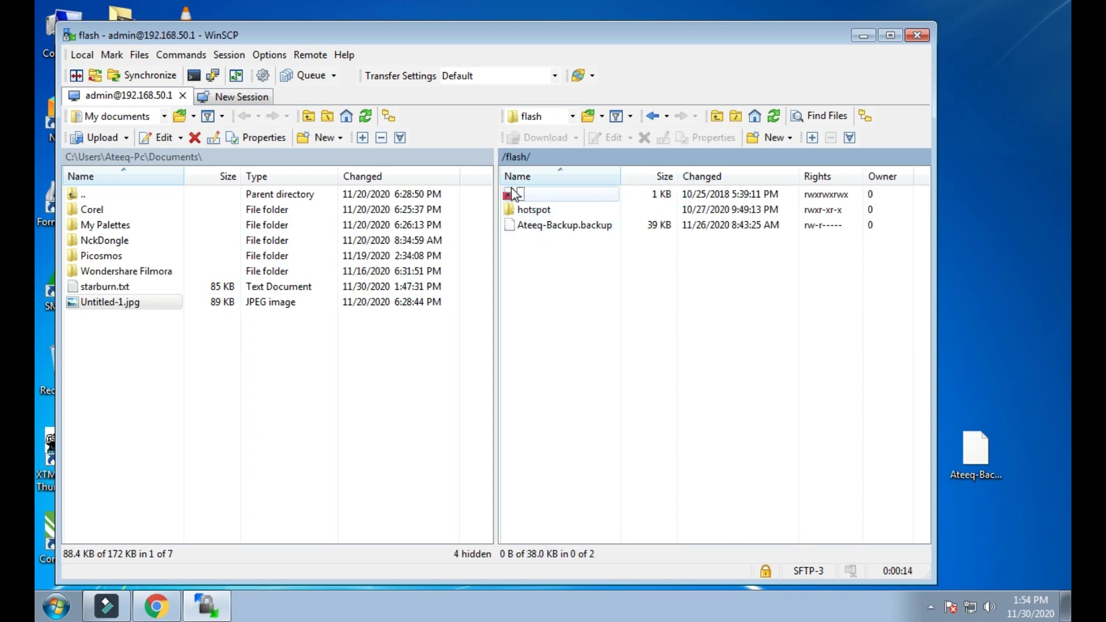
double_click(538, 209)
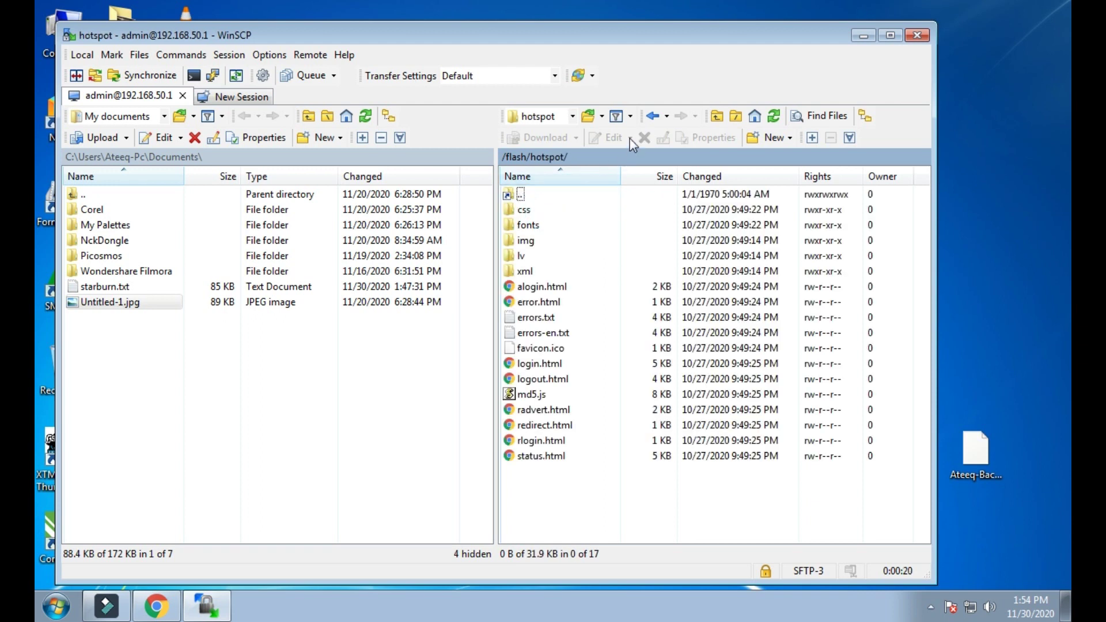
click(652, 116)
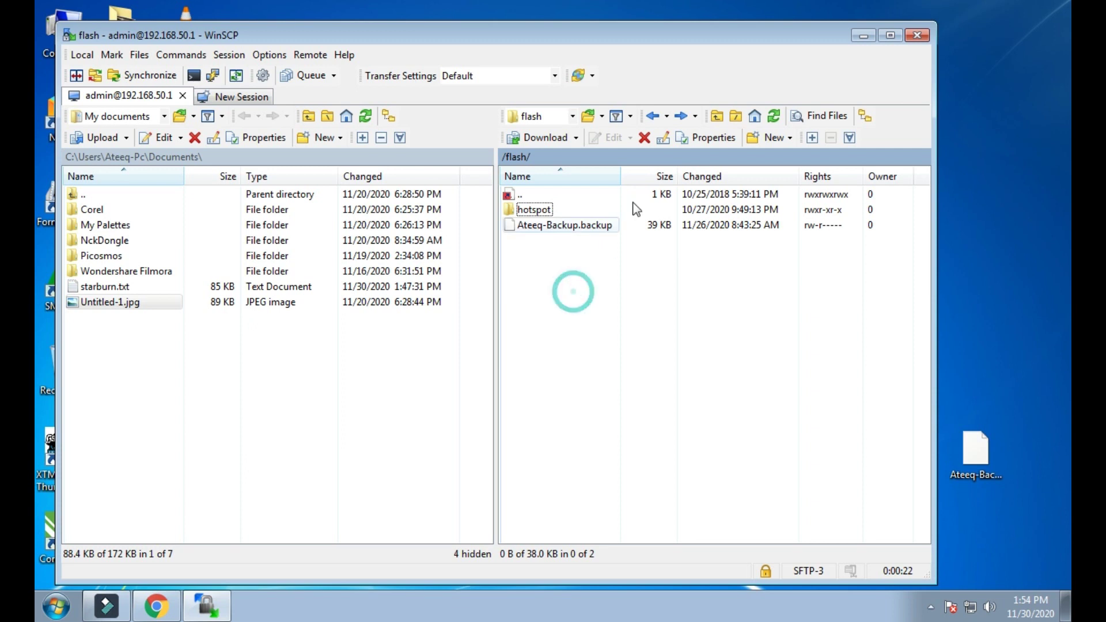
Move the WinSCP window clear of the desktop icons and launch winbox from the D:\HD\SOFTWARE folder
drag(632, 29, 708, 49)
click(611, 288)
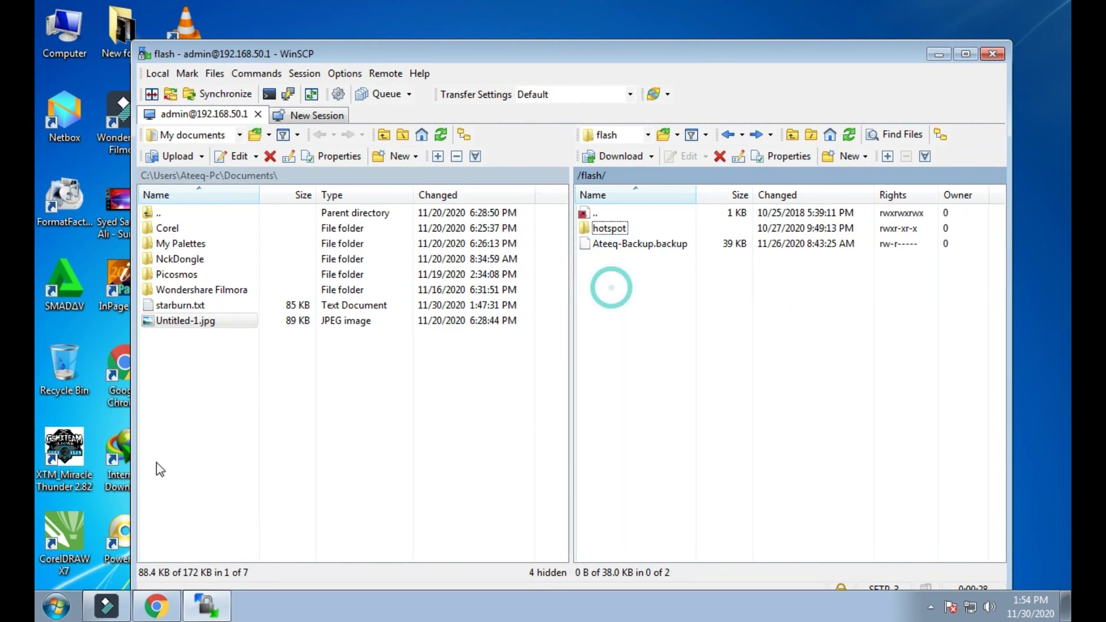
drag(363, 58, 475, 23)
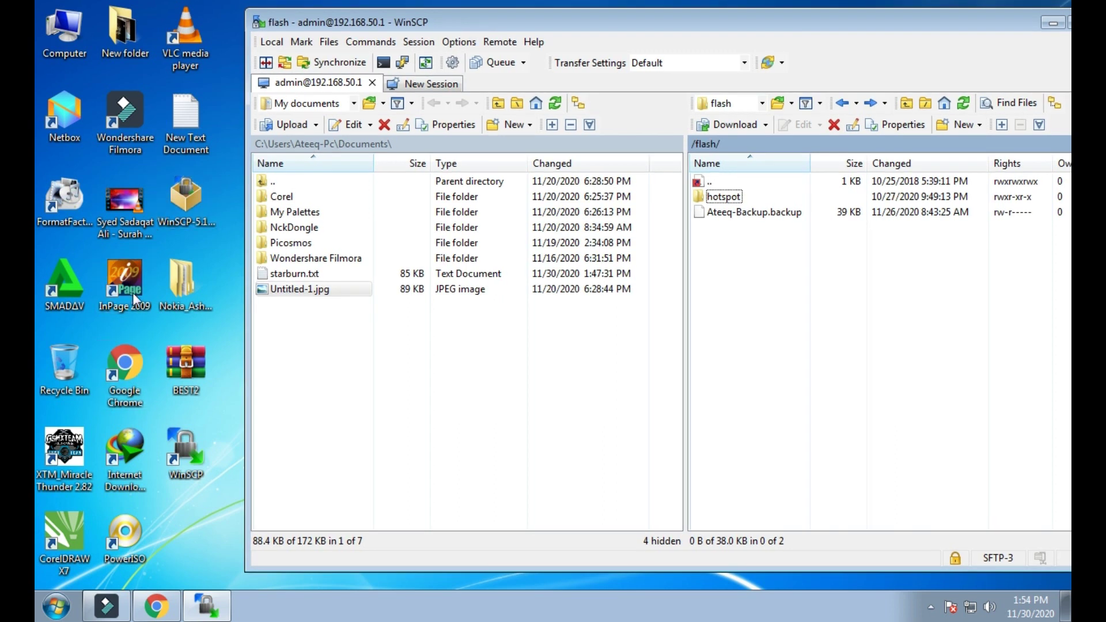
double_click(76, 38)
double_click(446, 122)
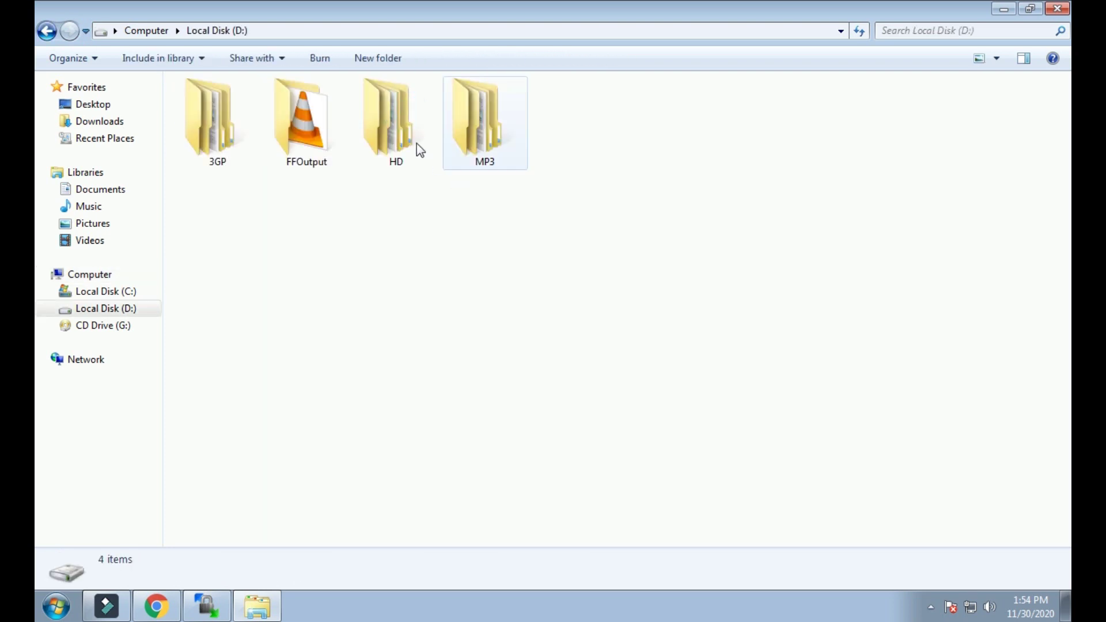
double_click(417, 144)
double_click(829, 164)
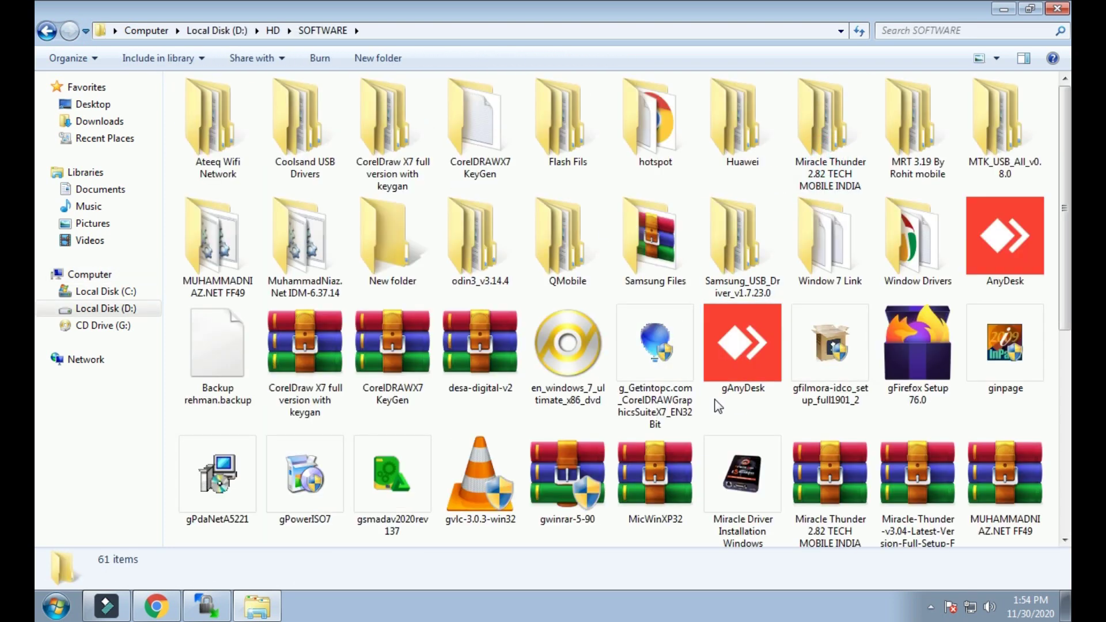
scroll(718, 407, down, 5)
double_click(395, 386)
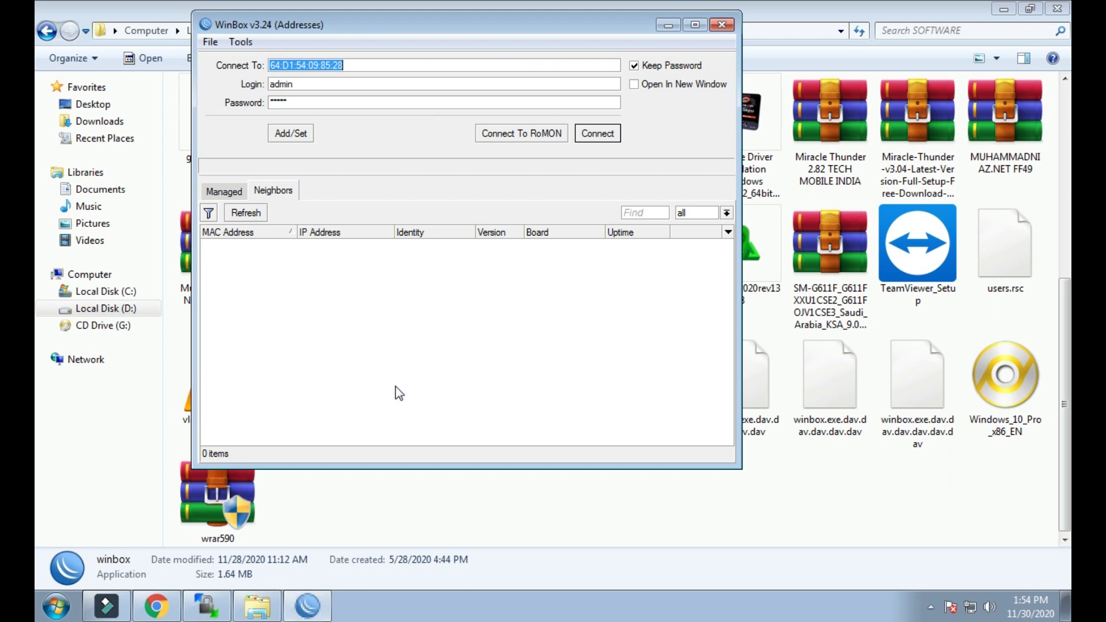
Close the SOFTWARE folder window, ignore the Smadav virus alert and connect WinBox to the MikroTik router
click(1057, 8)
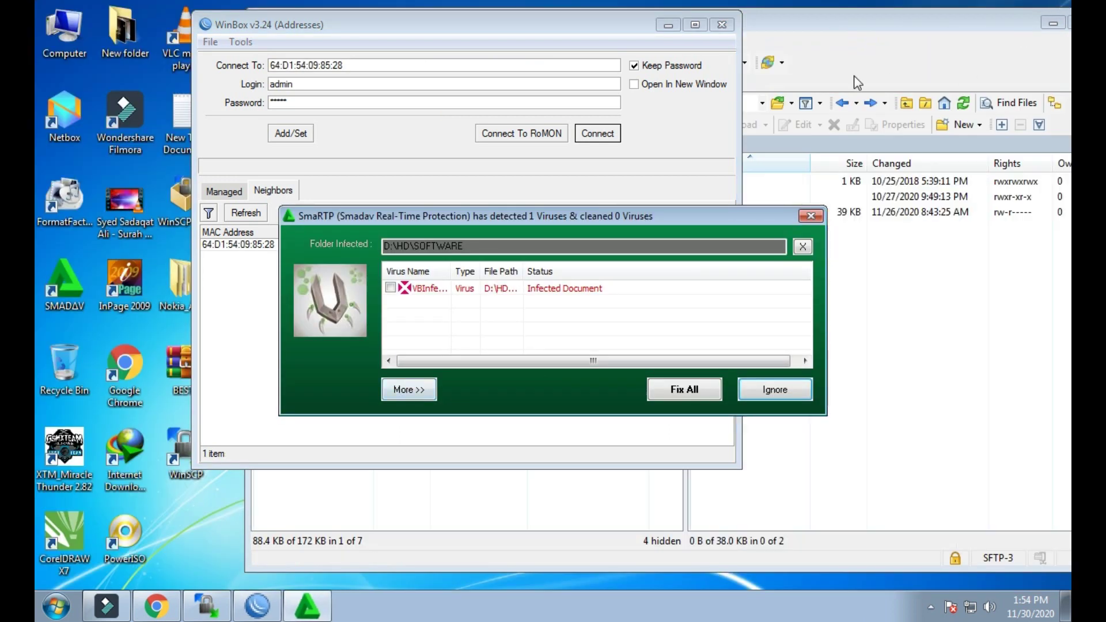
click(760, 389)
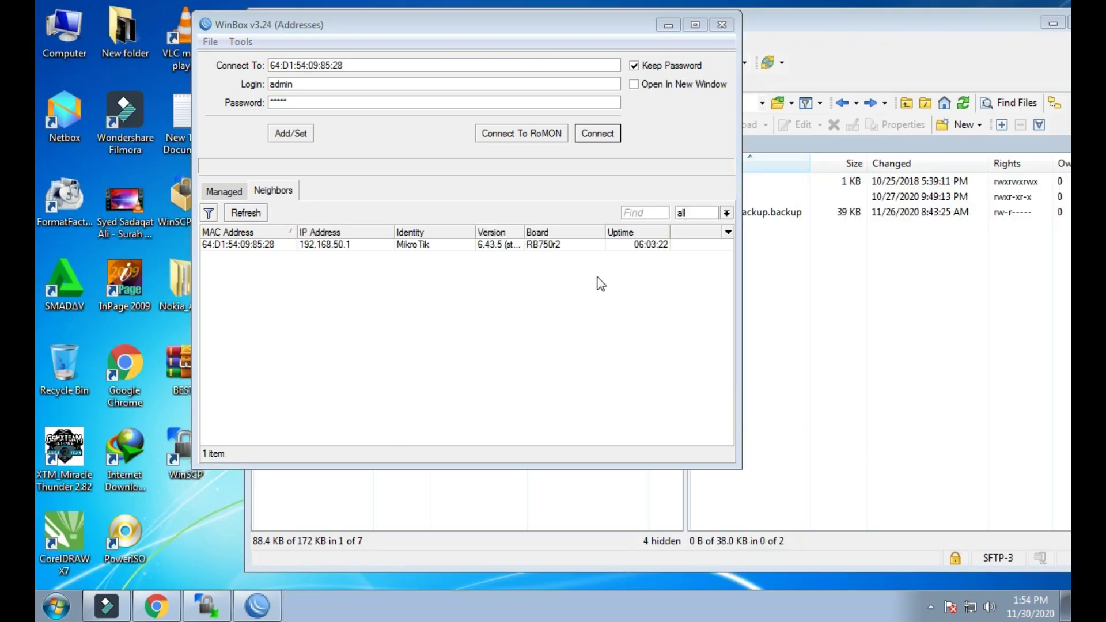
click(596, 136)
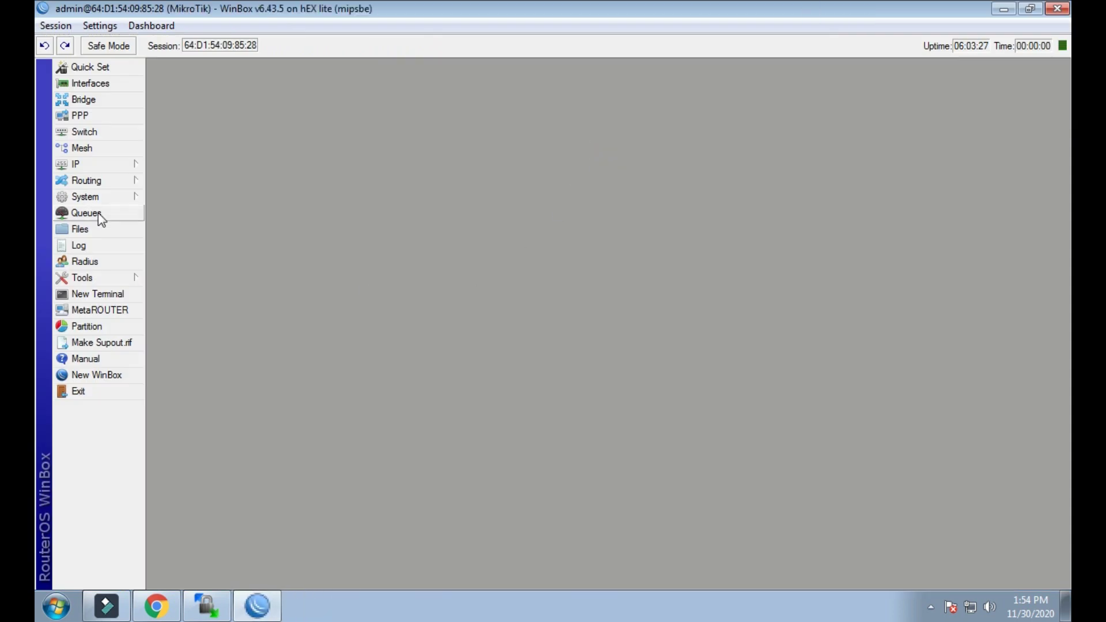
Open the router's file list, enlarge its window to examine the flash files, and minimize WinBox to return to WinSCP
click(89, 233)
click(369, 315)
drag(544, 378, 545, 569)
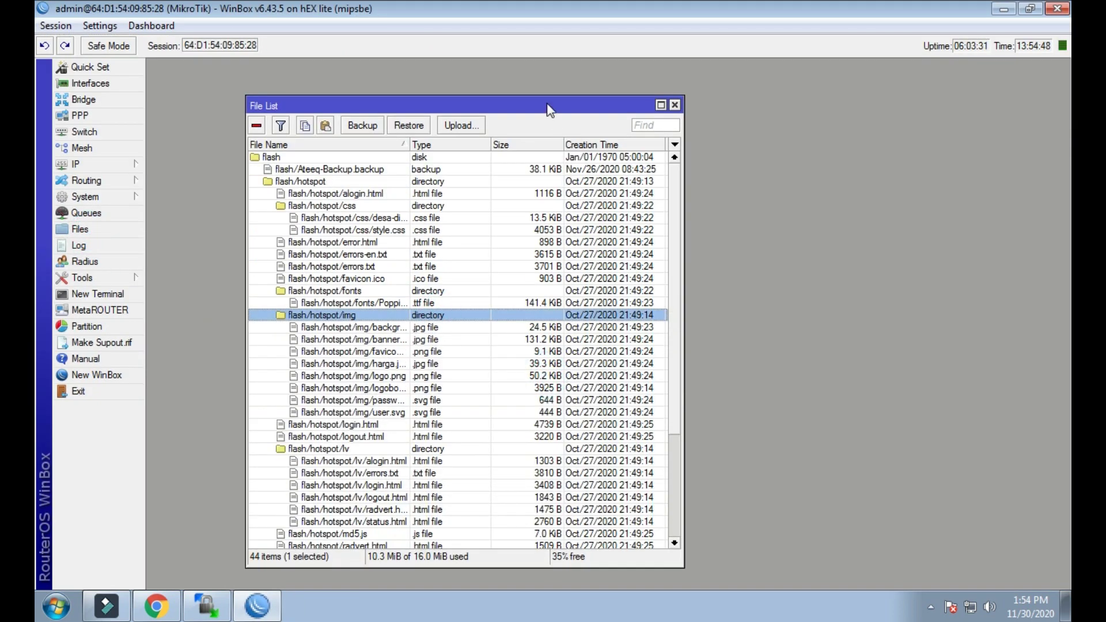
drag(547, 103, 497, 66)
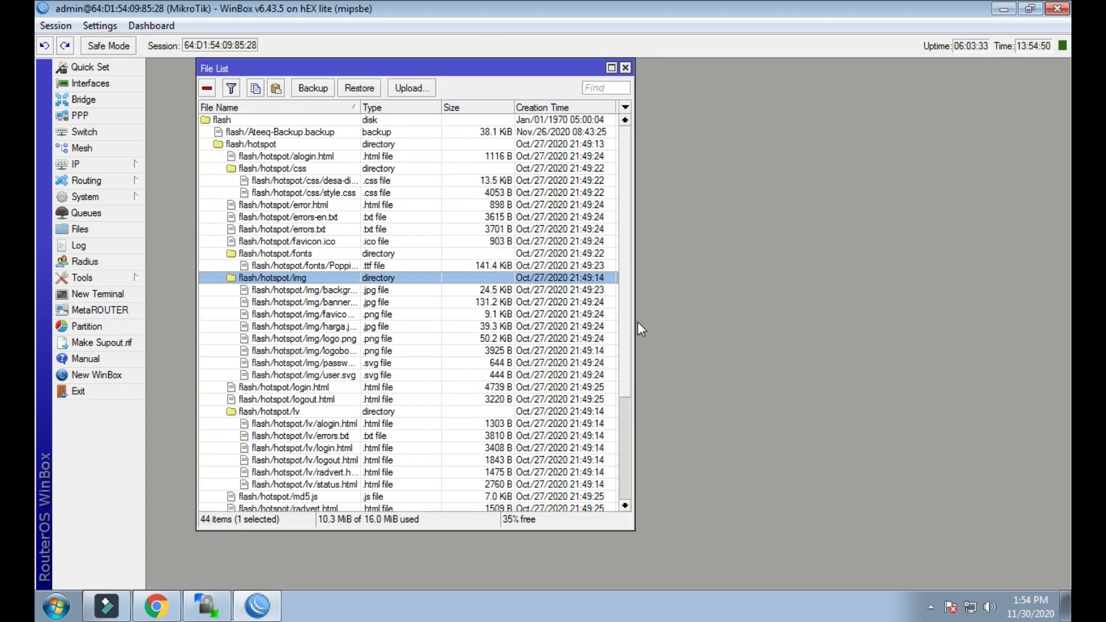
drag(636, 321, 873, 357)
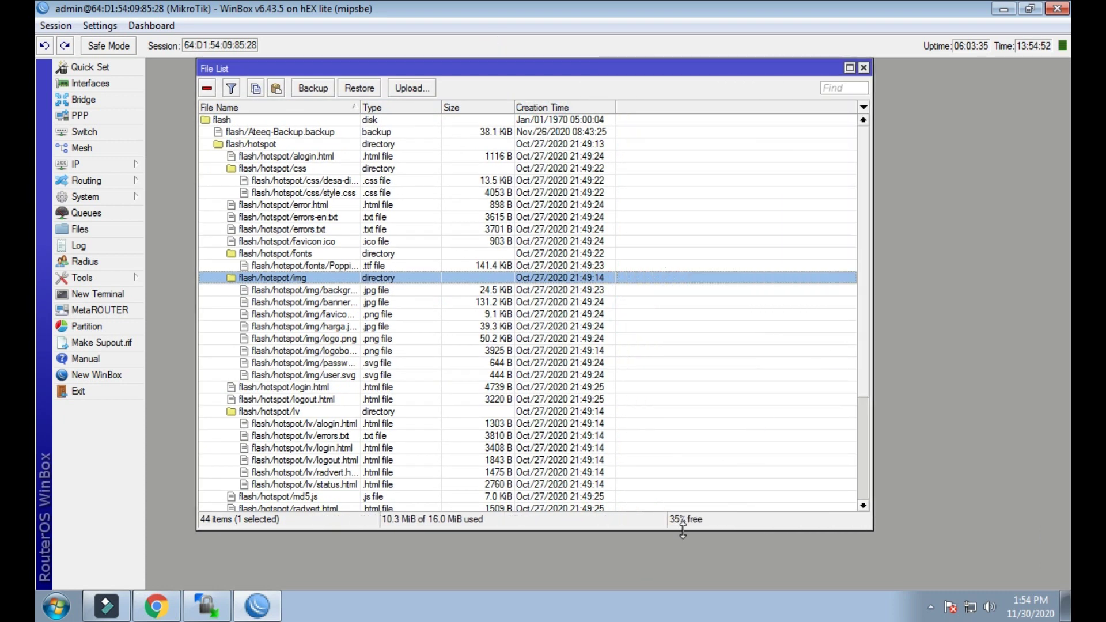
drag(665, 529, 662, 584)
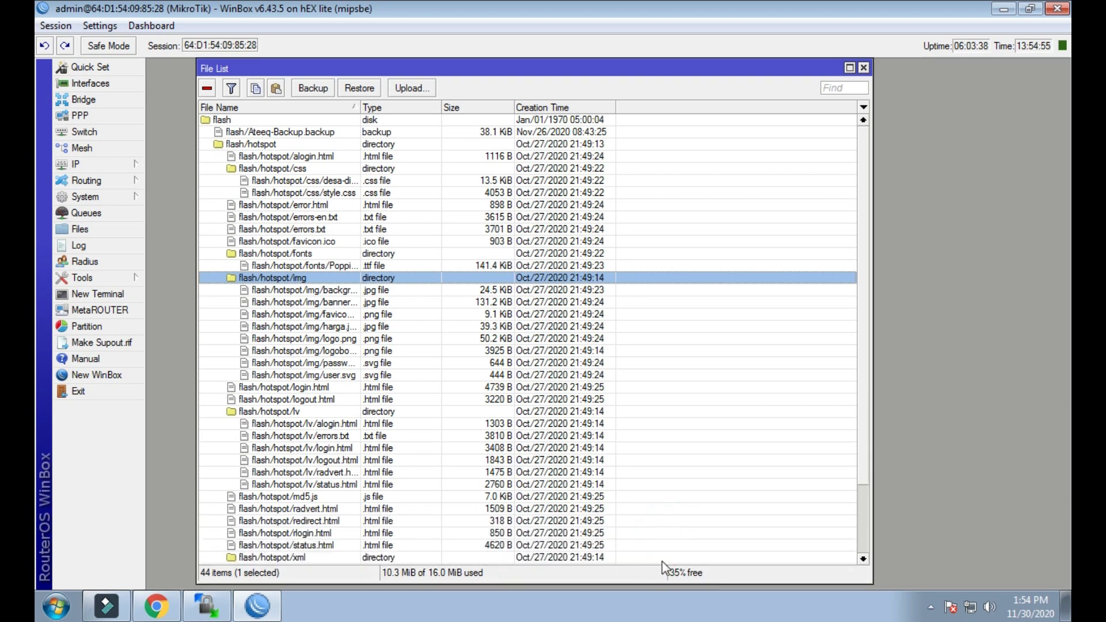
click(1005, 8)
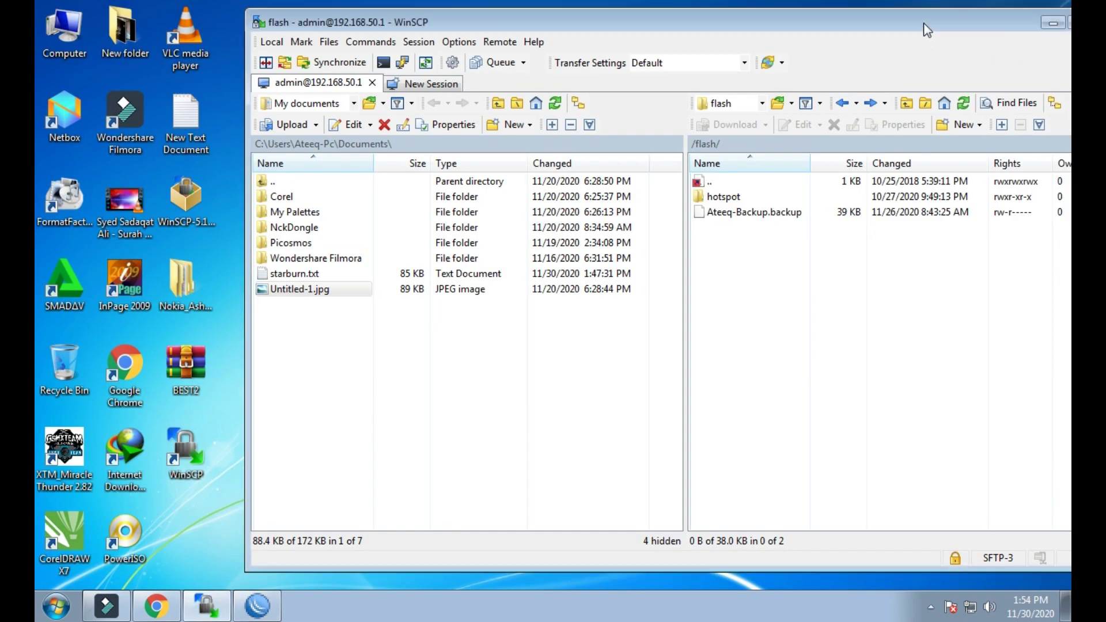
drag(926, 30, 792, 50)
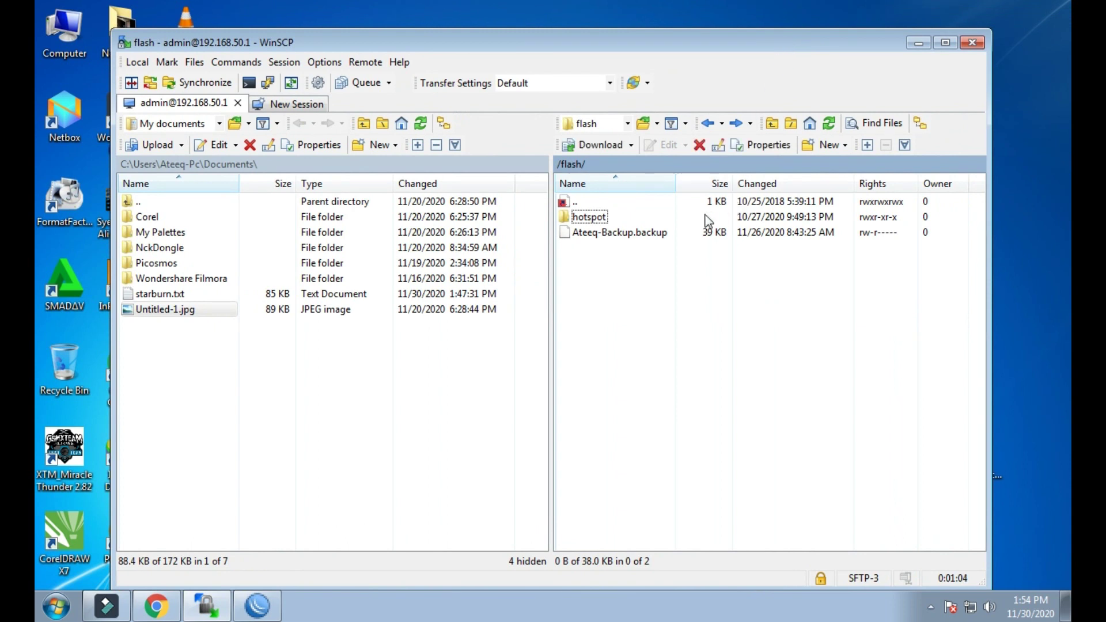